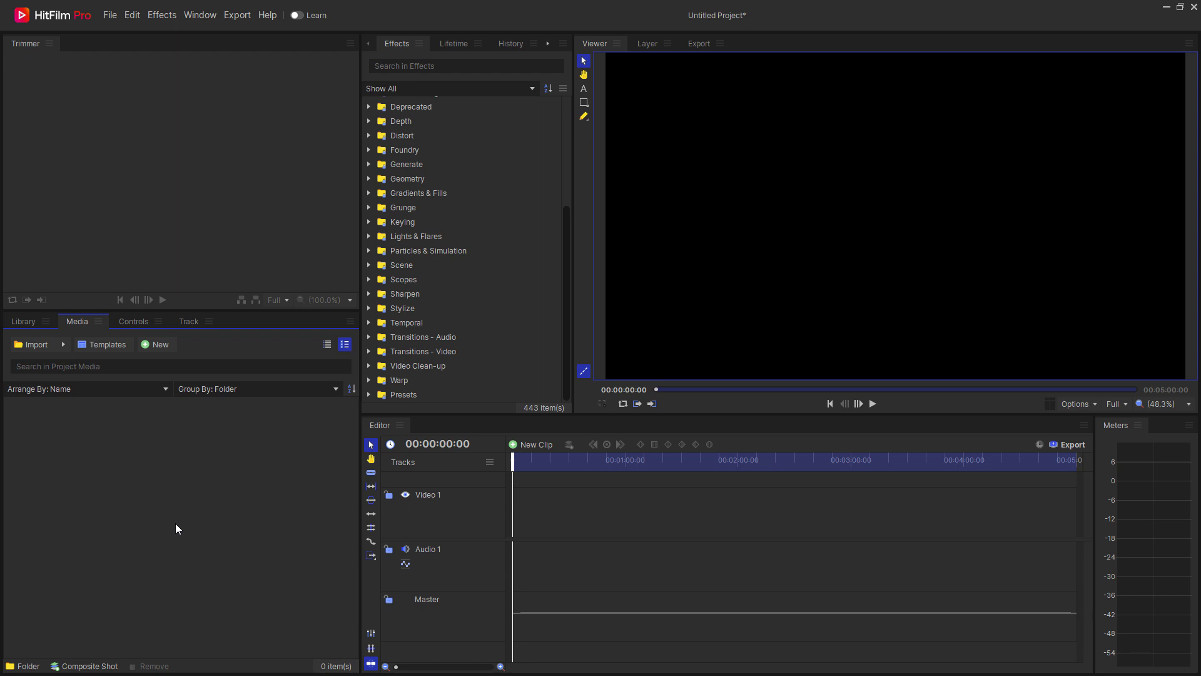
Step: Create Composite Shot 1 with its default settings and add a New Grade layer
{"action": "left_click", "coordinate": [87, 665]}
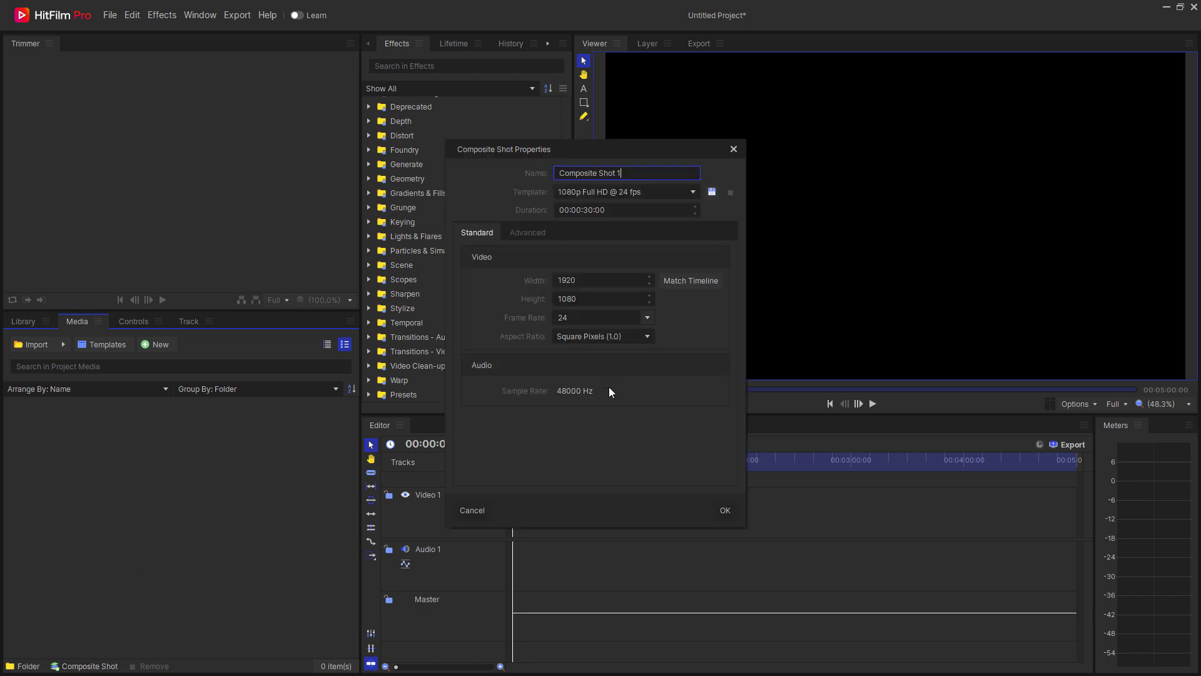
{"action": "left_click", "coordinate": [726, 510]}
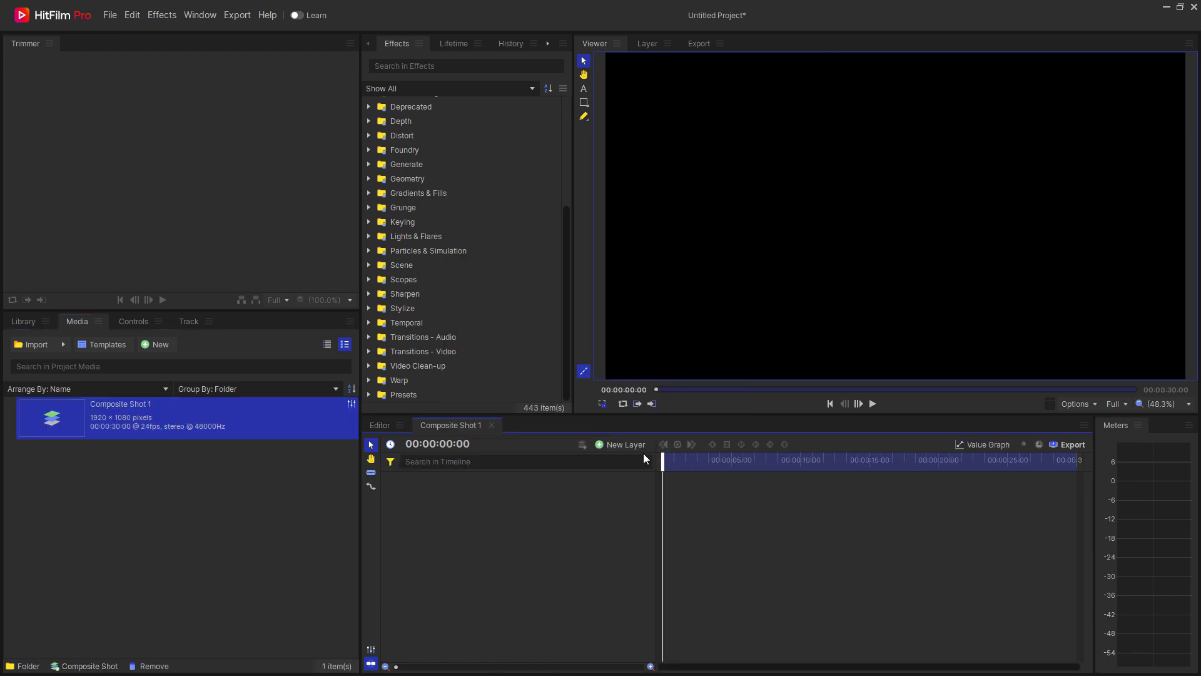
{"action": "left_click", "coordinate": [625, 443]}
{"action": "left_click", "coordinate": [619, 485]}
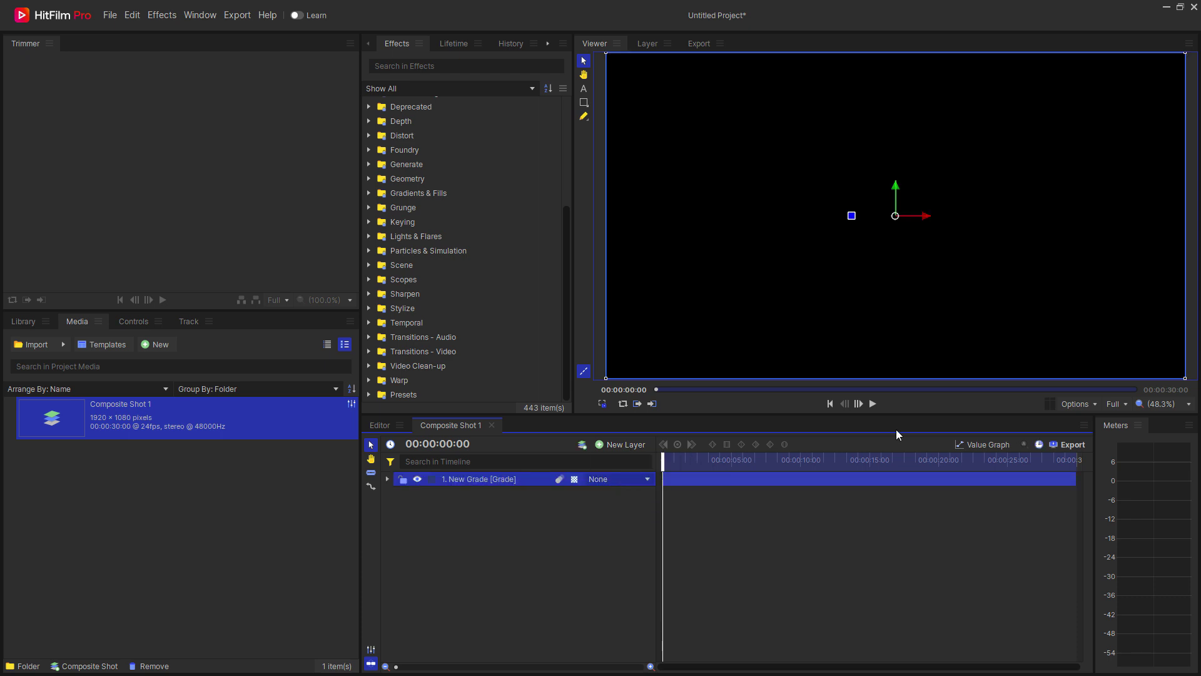
Step: Turn on the Viewer's checkerboard background
{"action": "left_click", "coordinate": [1074, 405]}
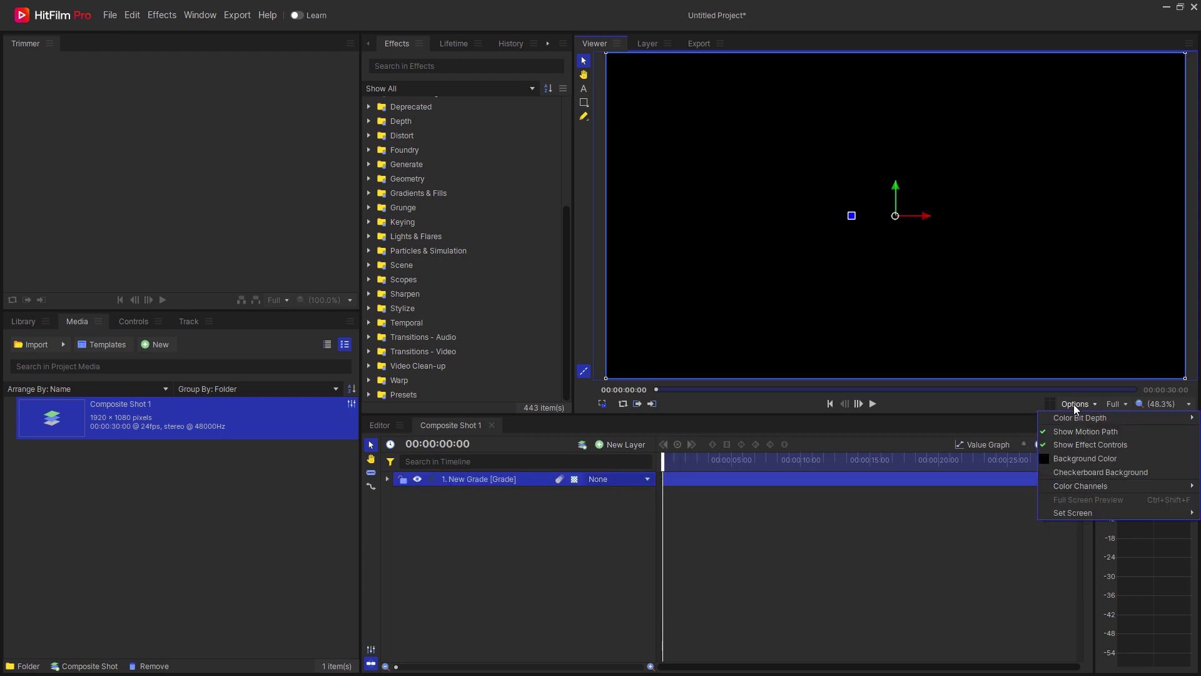
{"action": "left_click", "coordinate": [1090, 475]}
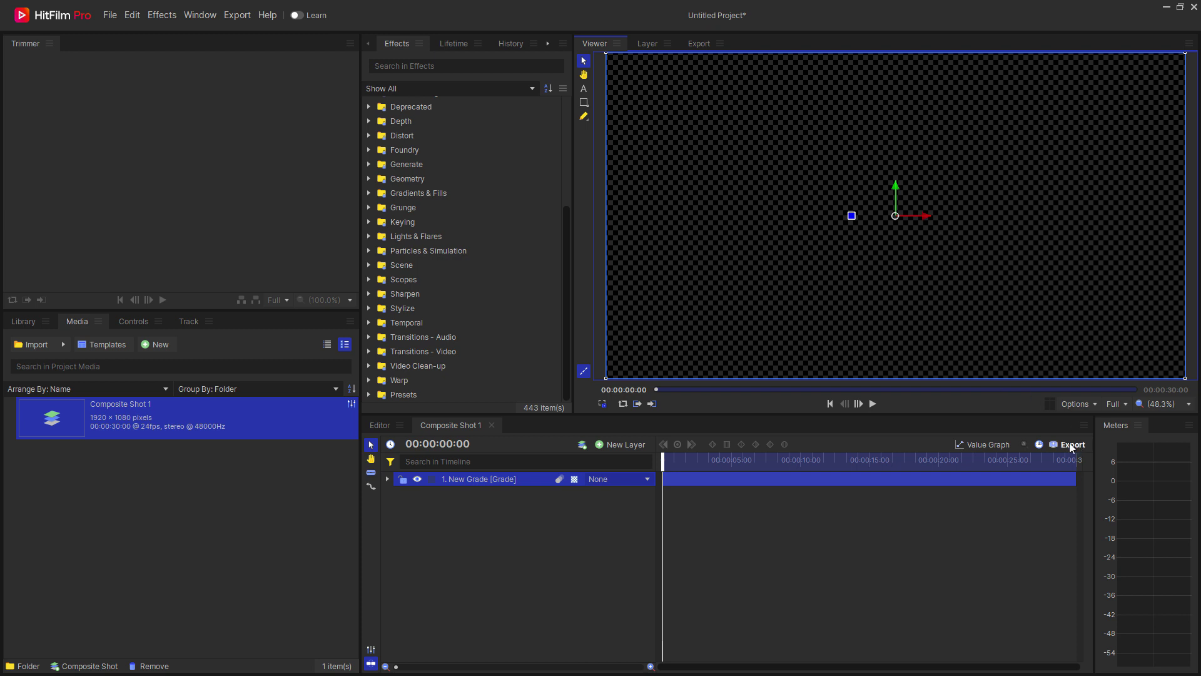
{"action": "left_click", "coordinate": [1073, 404]}
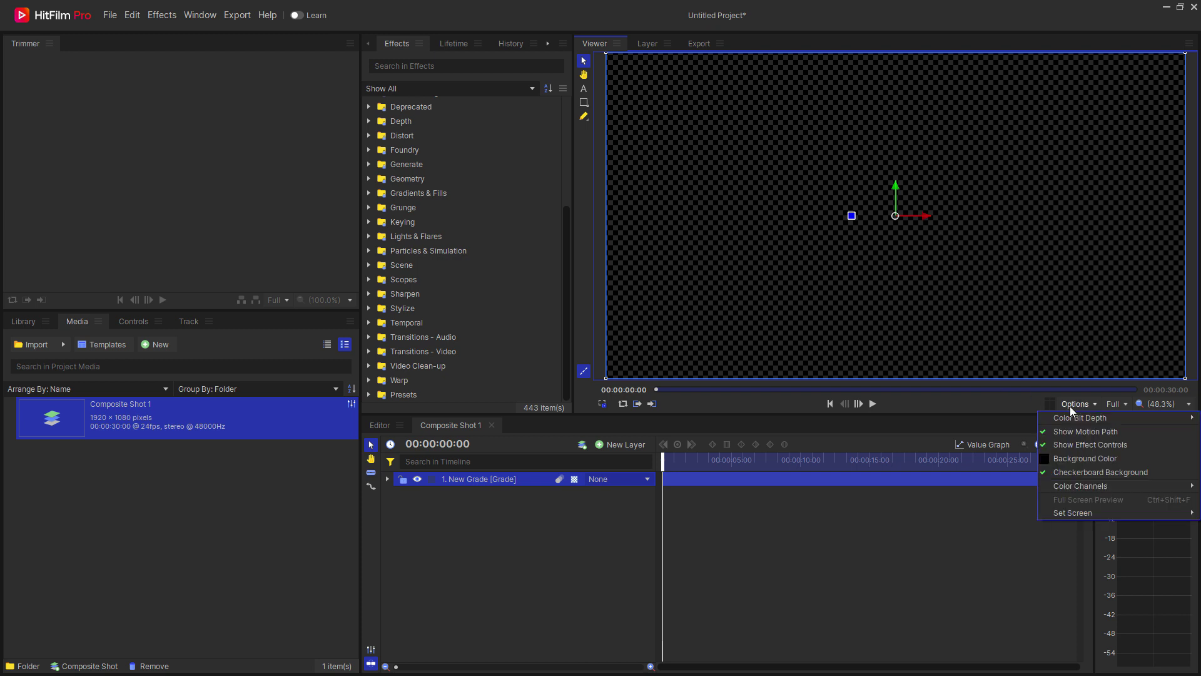
Step: Turn off the checkerboard and draw an ellipse mask in the middle of the frame
{"action": "left_click", "coordinate": [1091, 475]}
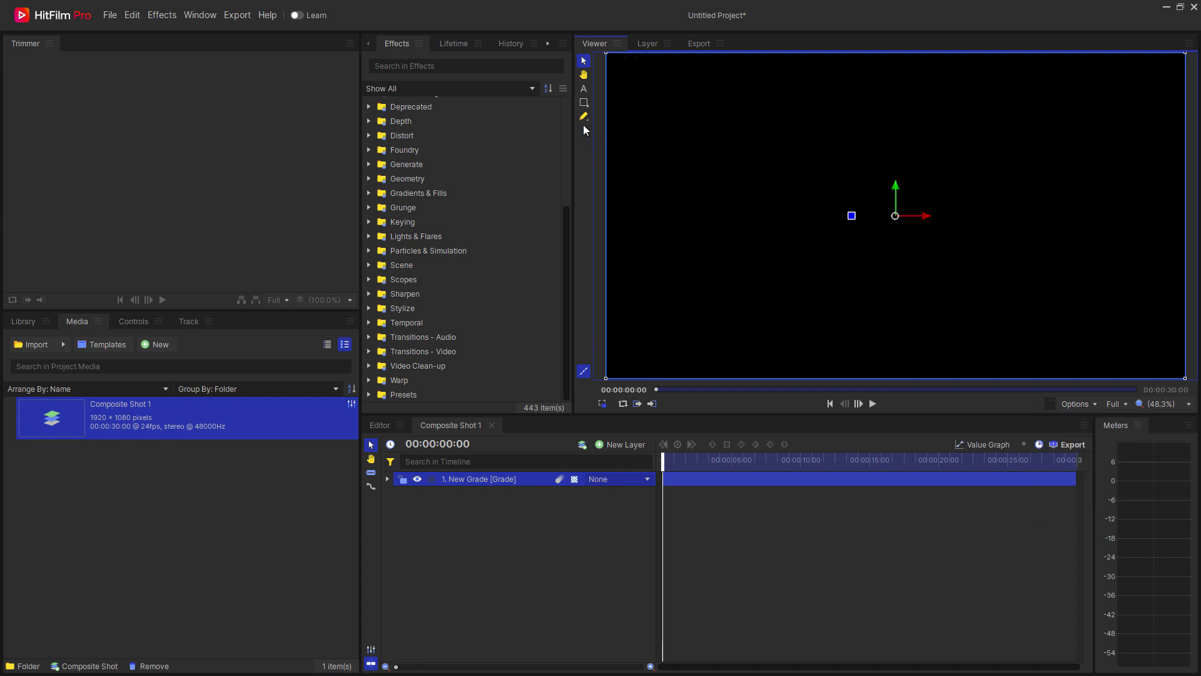
{"action": "left_click", "coordinate": [584, 103]}
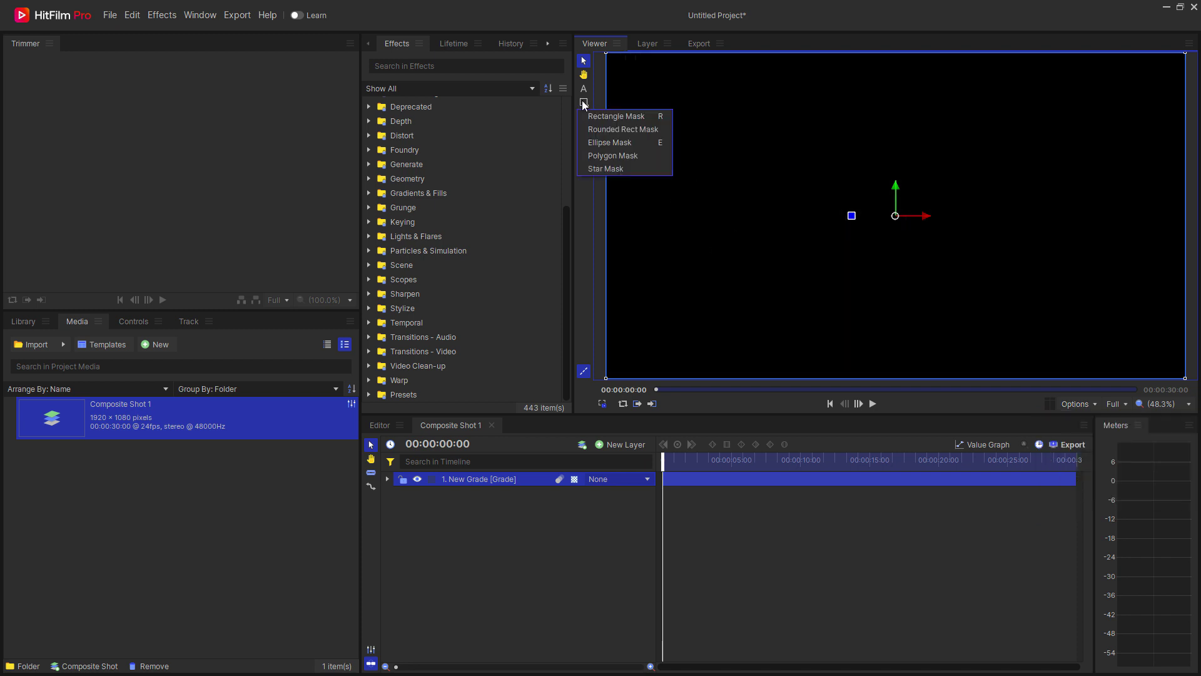
{"action": "left_click", "coordinate": [619, 142]}
{"action": "left_click_drag", "start_coordinate": [761, 152], "coordinate": [1049, 296]}
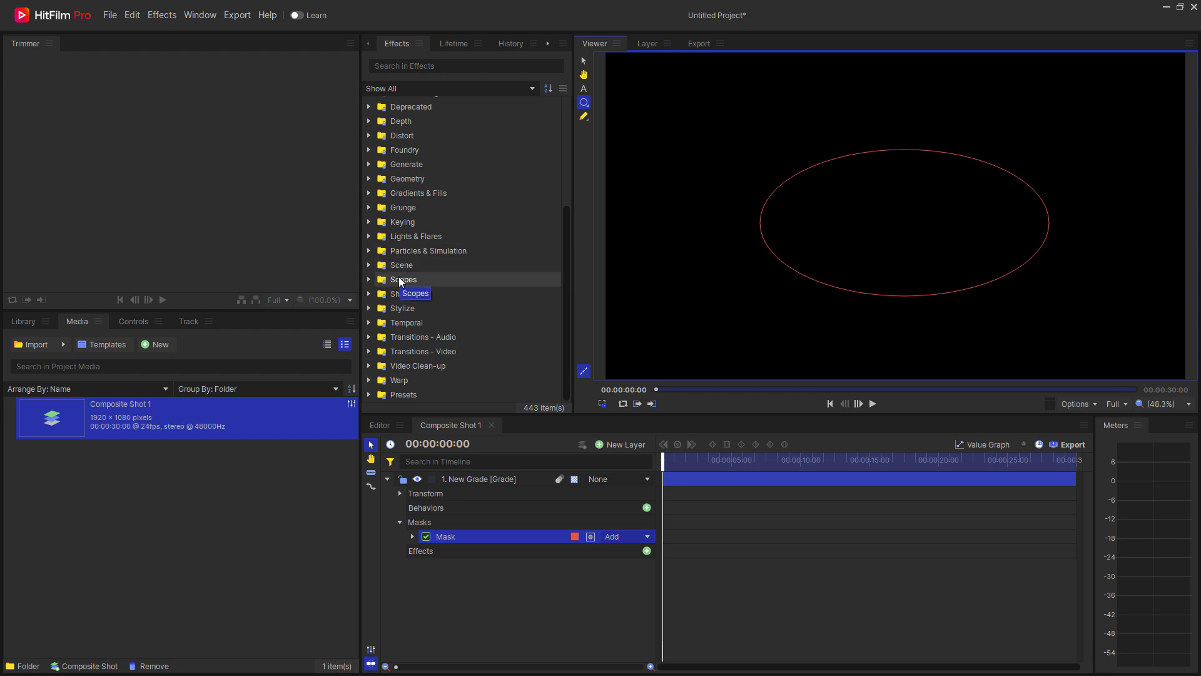
Step: Apply the Generate > Vector Stroke effect to the grade layer
{"action": "left_click", "coordinate": [369, 164]}
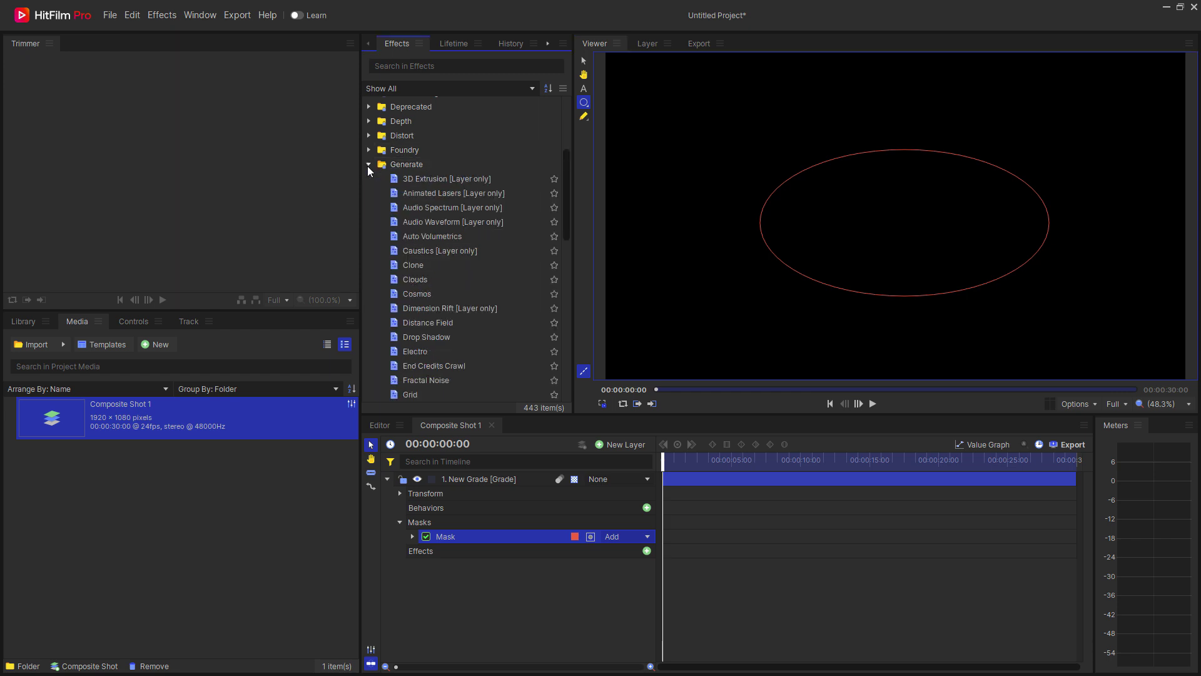
{"action": "scroll", "coordinate": [413, 270], "scroll_direction": "down", "scroll_amount": 4}
{"action": "scroll", "coordinate": [420, 316], "scroll_direction": "down", "scroll_amount": 3}
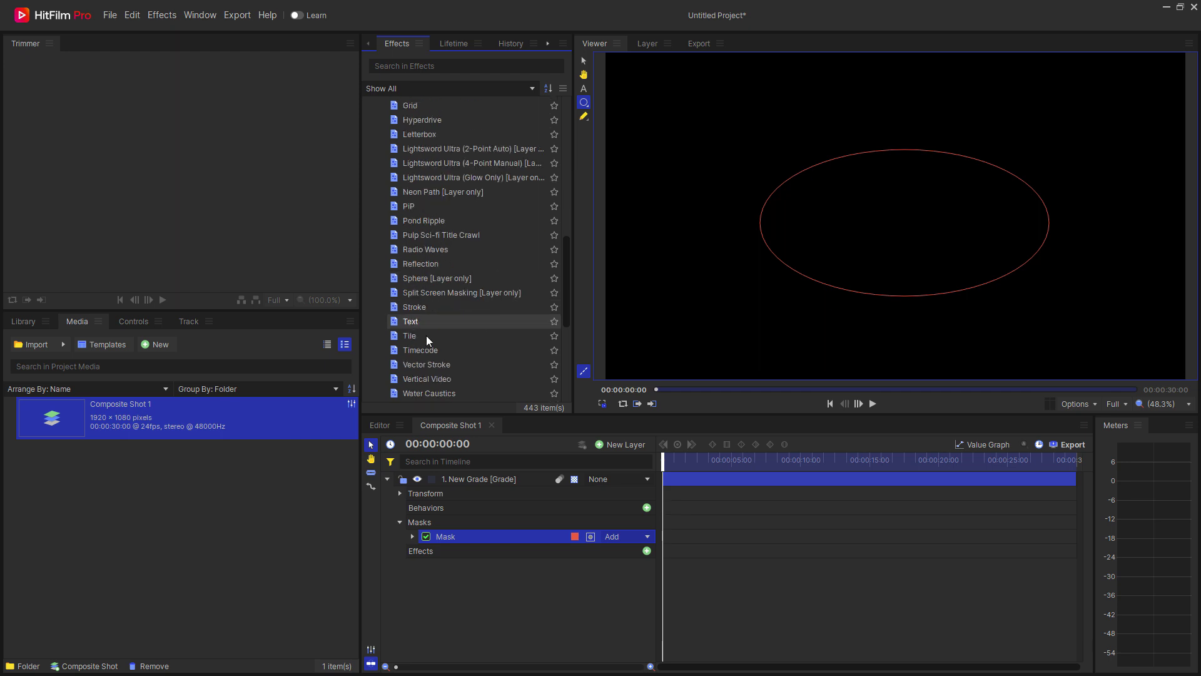
{"action": "left_click", "coordinate": [434, 366]}
{"action": "left_click_drag", "start_coordinate": [455, 493], "coordinate": [457, 488]}
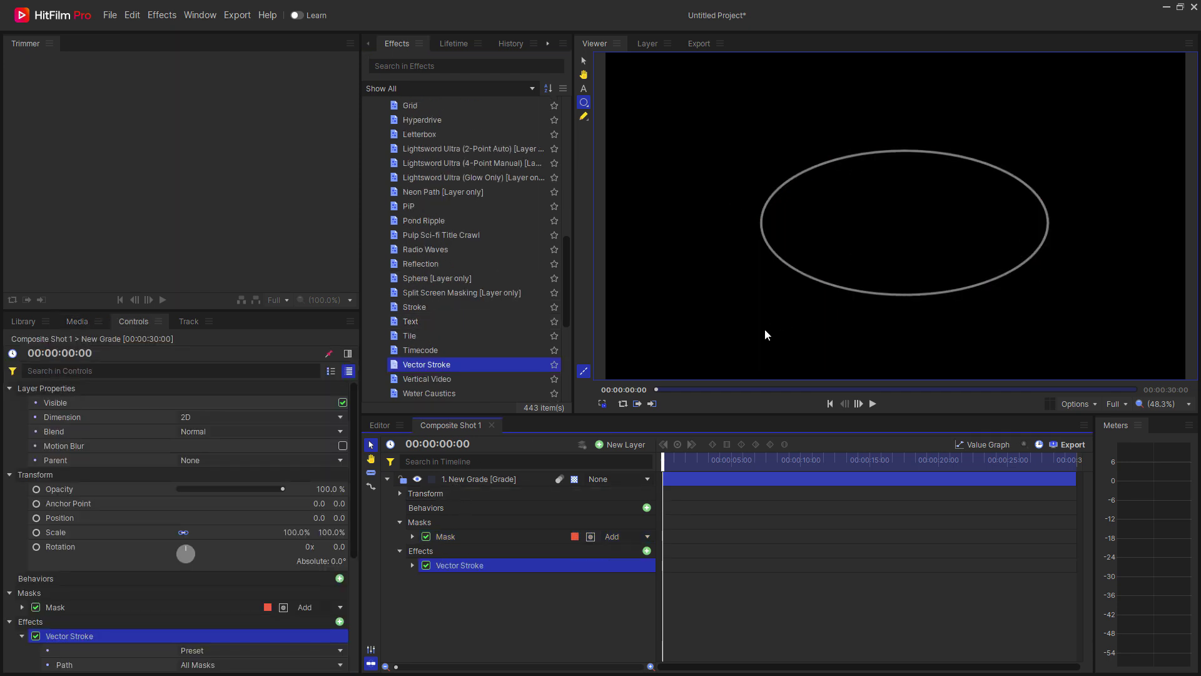
Step: Apply the Quick Arrow (Animated) Vector Stroke preset and preview it
{"action": "scroll", "coordinate": [111, 535], "scroll_direction": "down", "scroll_amount": 5}
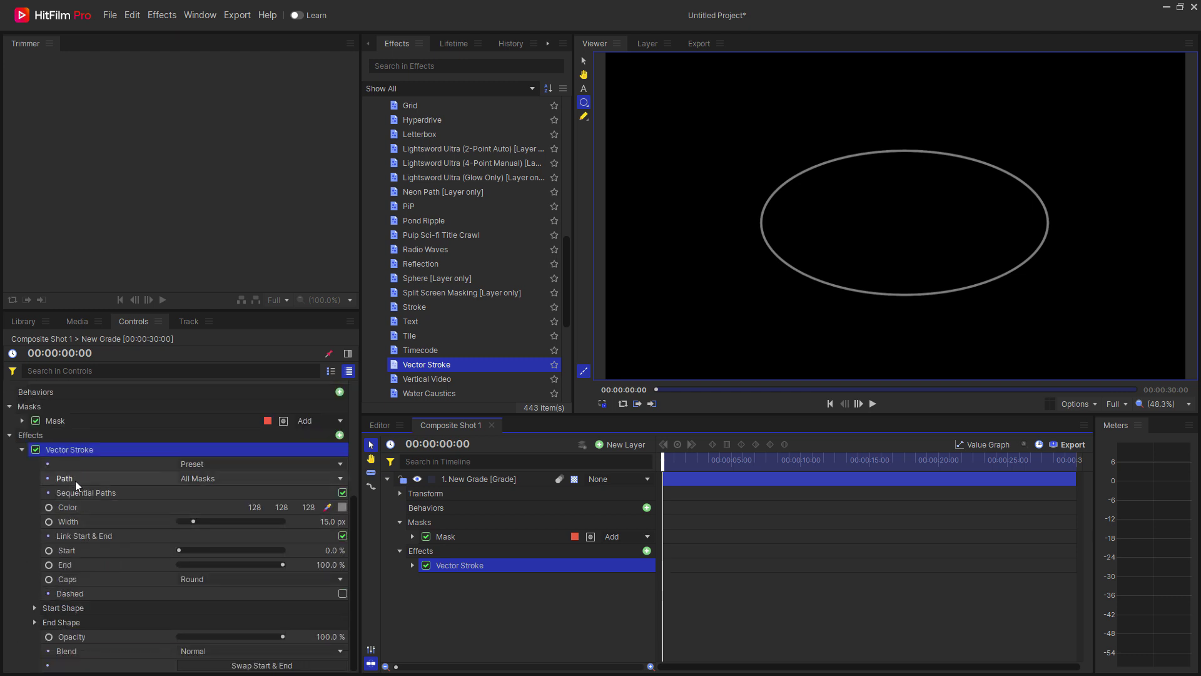
{"action": "left_click", "coordinate": [216, 463]}
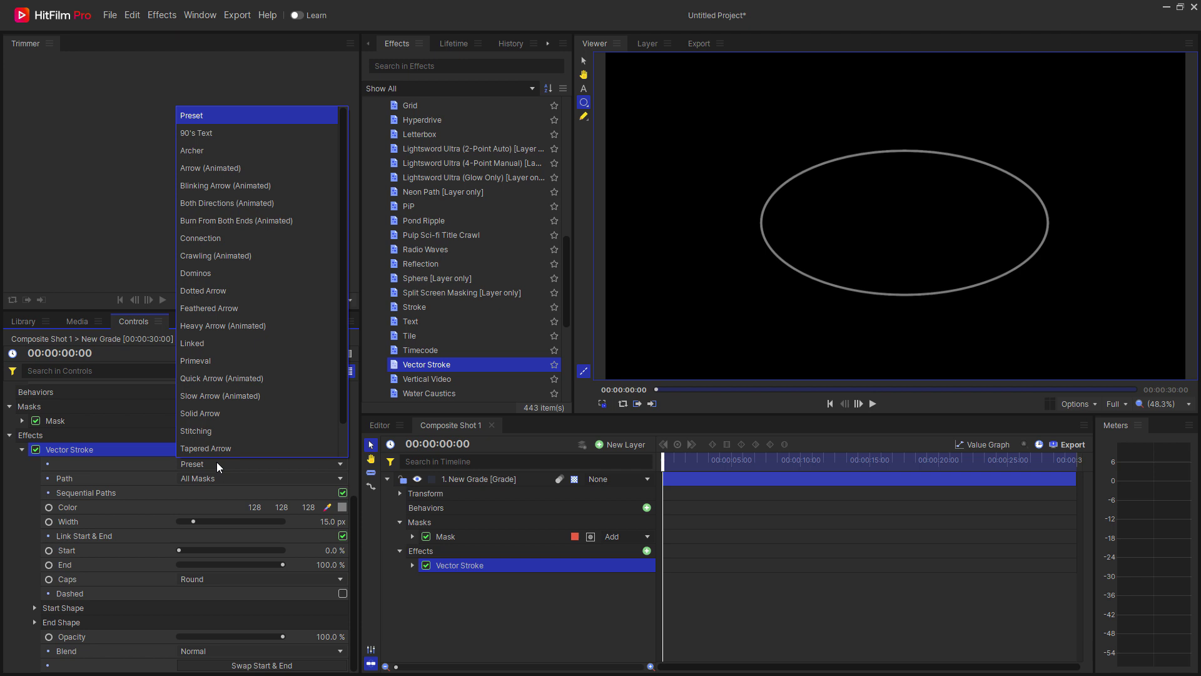
{"action": "left_click", "coordinate": [221, 378]}
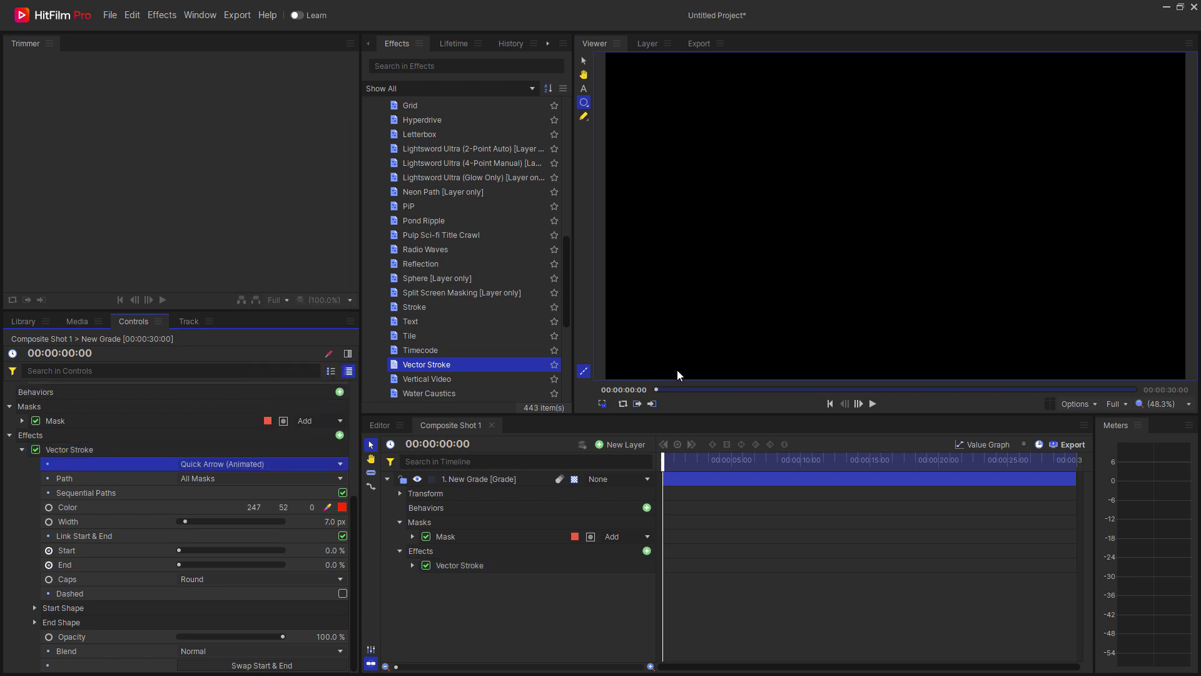
{"action": "left_click", "coordinate": [873, 404]}
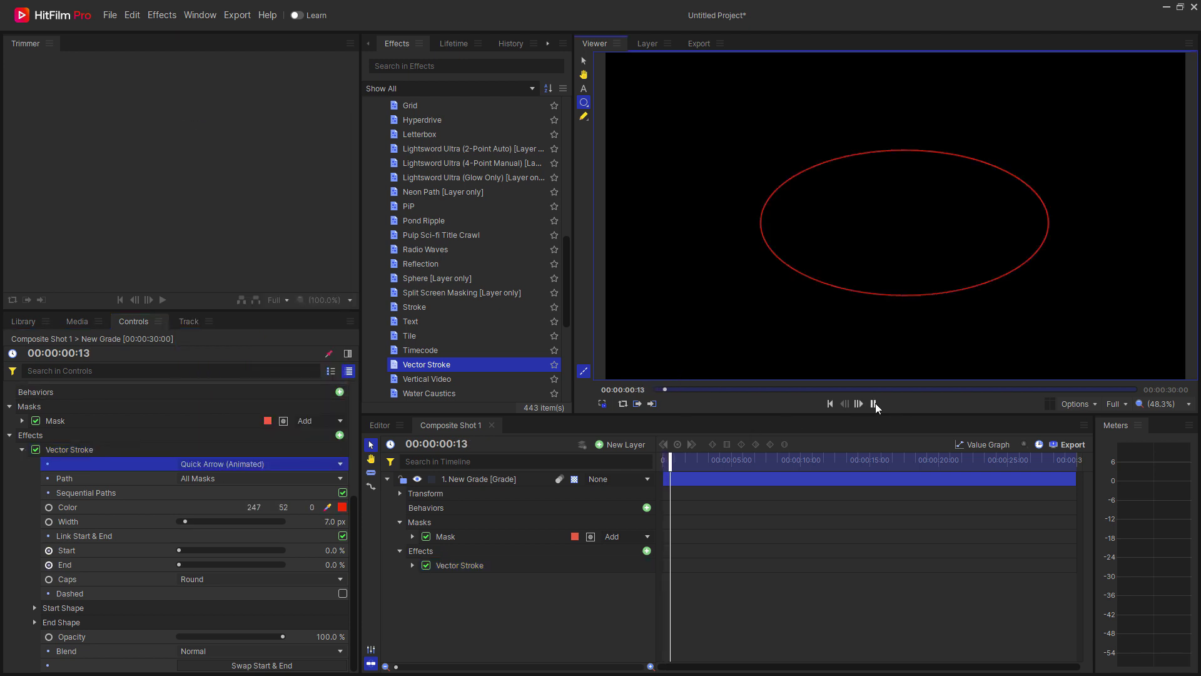
{"action": "left_click", "coordinate": [872, 403]}
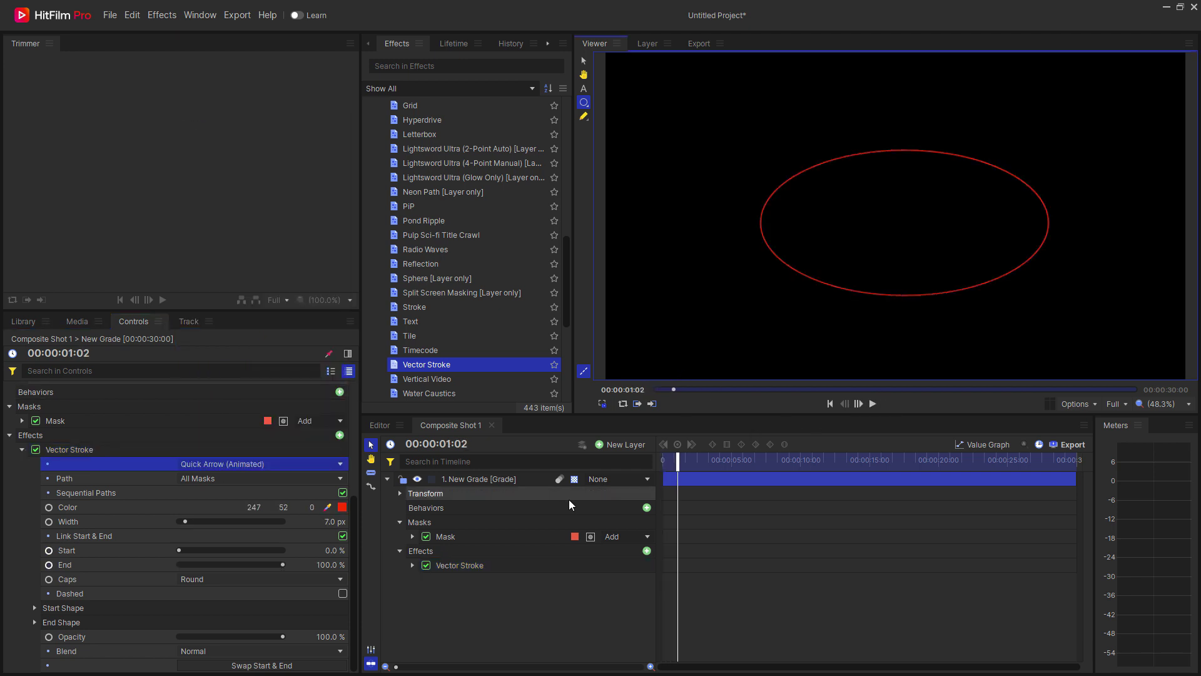
Step: Retime the Vector Stroke keyframes, moving End later and the second Start slightly earlier
{"action": "left_click", "coordinate": [413, 565]}
{"action": "scroll", "coordinate": [419, 570], "scroll_direction": "down", "scroll_amount": 3}
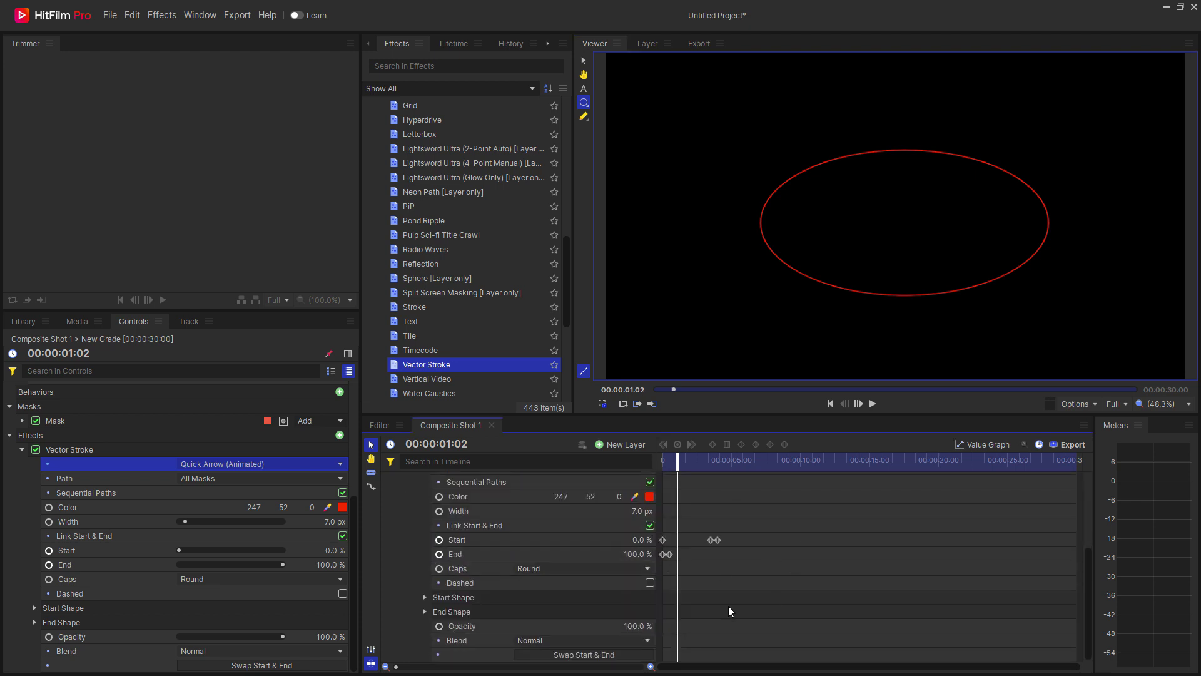
{"action": "left_click_drag", "start_coordinate": [396, 666], "coordinate": [576, 665]}
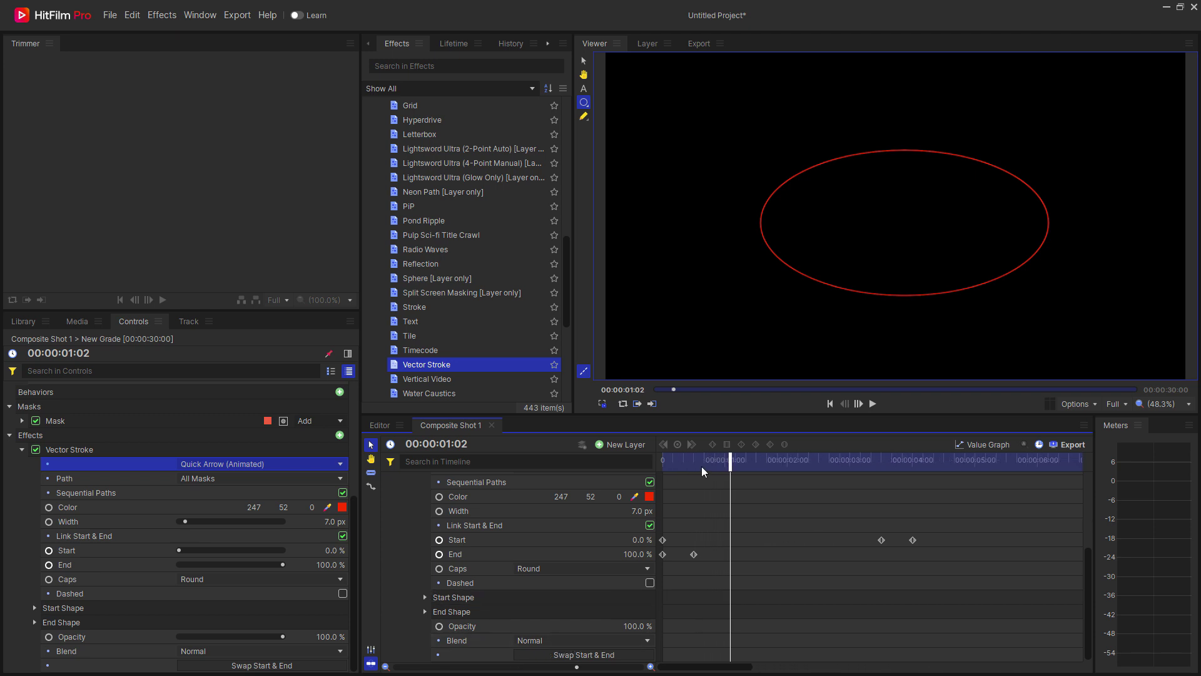
{"action": "mouse_move", "coordinate": [733, 462]}
{"action": "left_mouse_down"}
{"action": "mouse_move", "coordinate": [662, 461]}
{"action": "mouse_move", "coordinate": [923, 461]}
{"action": "mouse_move", "coordinate": [672, 472]}
{"action": "mouse_move", "coordinate": [748, 462]}
{"action": "left_mouse_up"}
{"action": "left_click", "coordinate": [688, 540]}
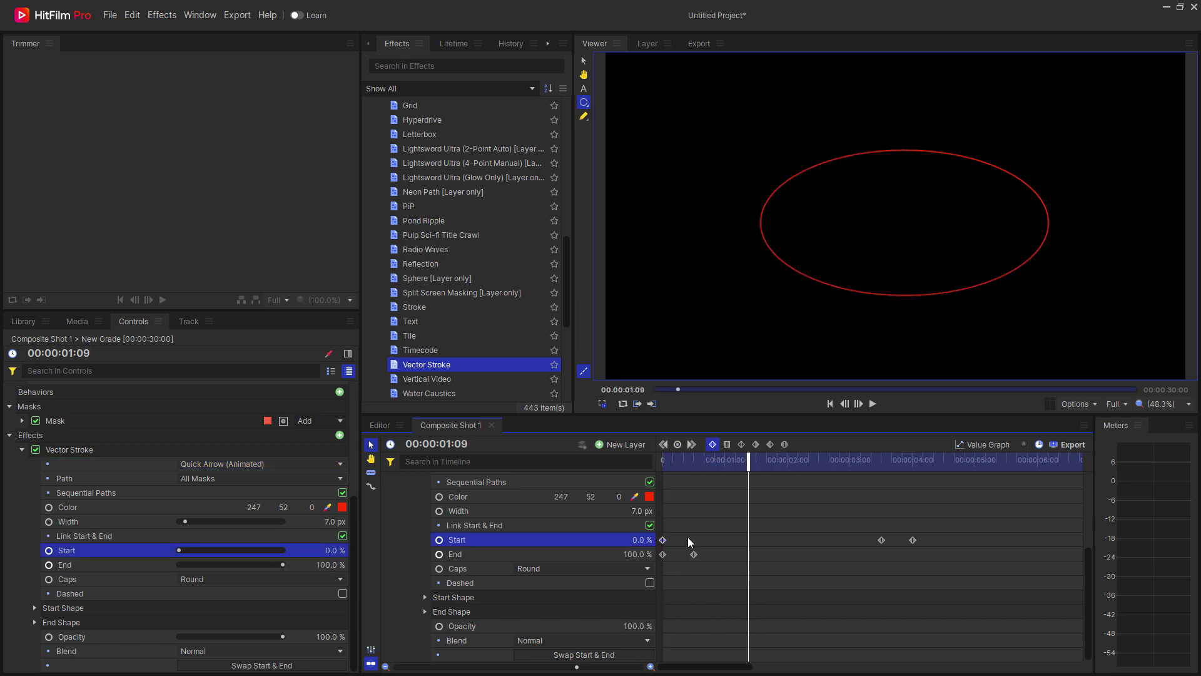
{"action": "left_click", "coordinate": [881, 539]}
{"action": "left_click", "coordinate": [693, 554]}
{"action": "left_click_drag", "start_coordinate": [693, 554], "coordinate": [713, 555]}
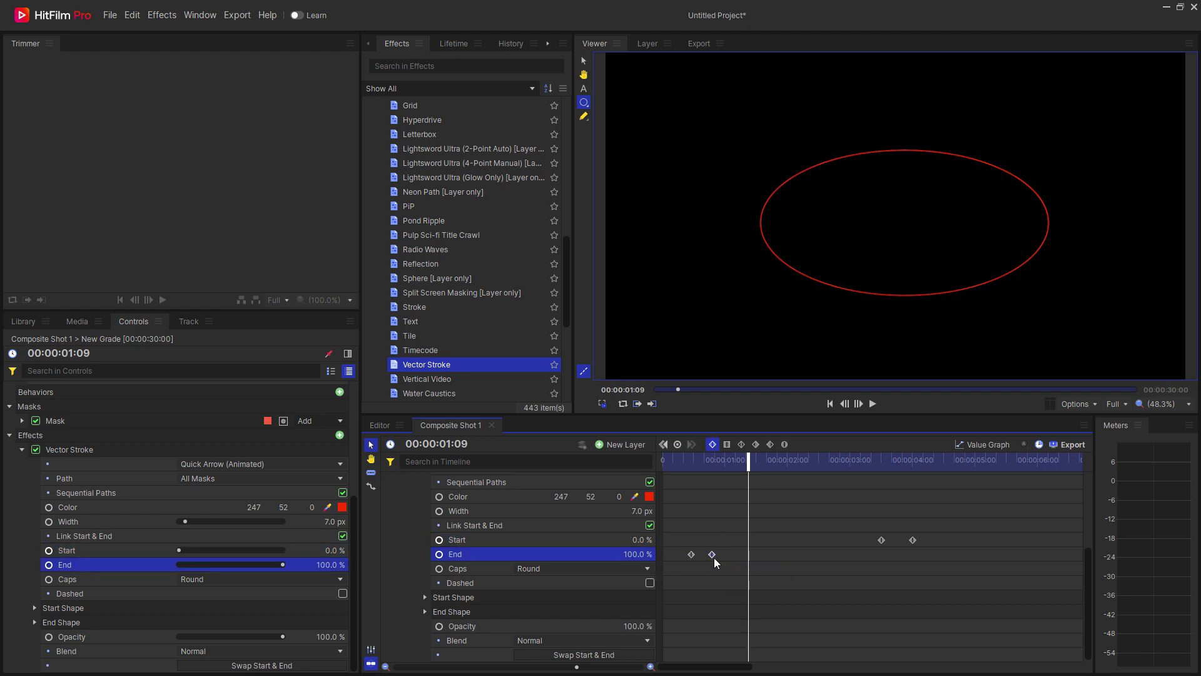
{"action": "left_click_drag", "start_coordinate": [912, 540], "coordinate": [902, 540]}
Step: Make all four Start and End keyframes Smooth and play back the draw-on/off loop
{"action": "left_click_drag", "start_coordinate": [674, 510], "coordinate": [924, 578]}
{"action": "left_click", "coordinate": [785, 444]}
{"action": "left_click", "coordinate": [830, 404]}
{"action": "left_click", "coordinate": [872, 404]}
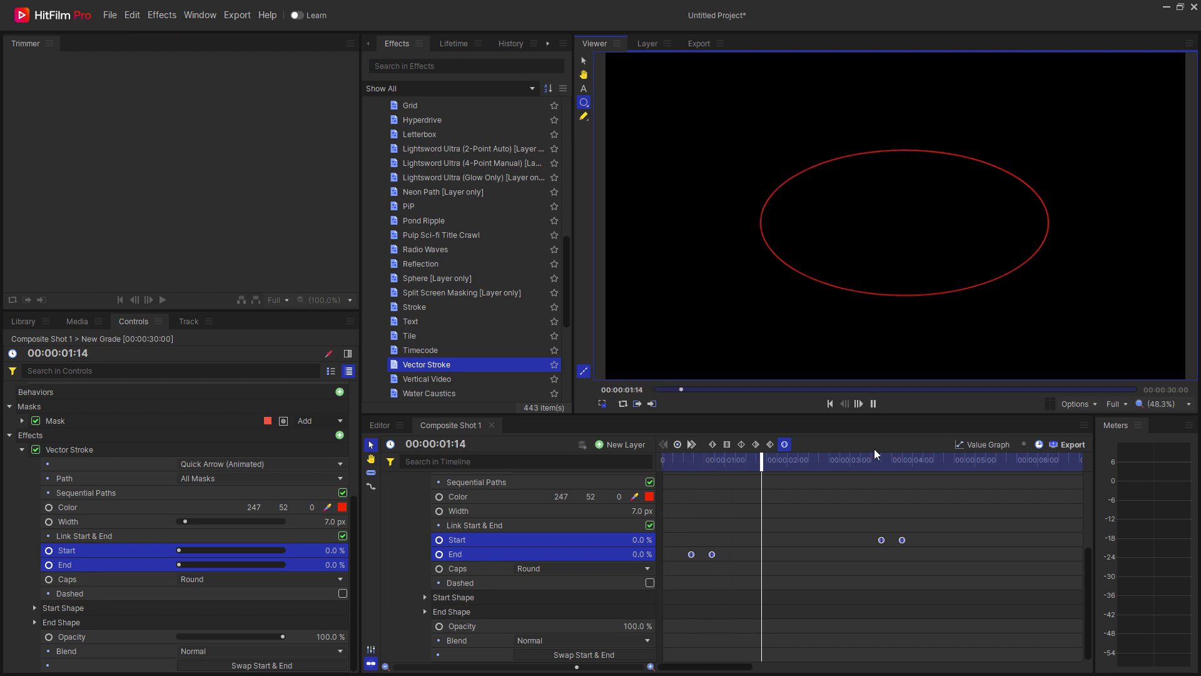
{"action": "left_click", "coordinate": [872, 404]}
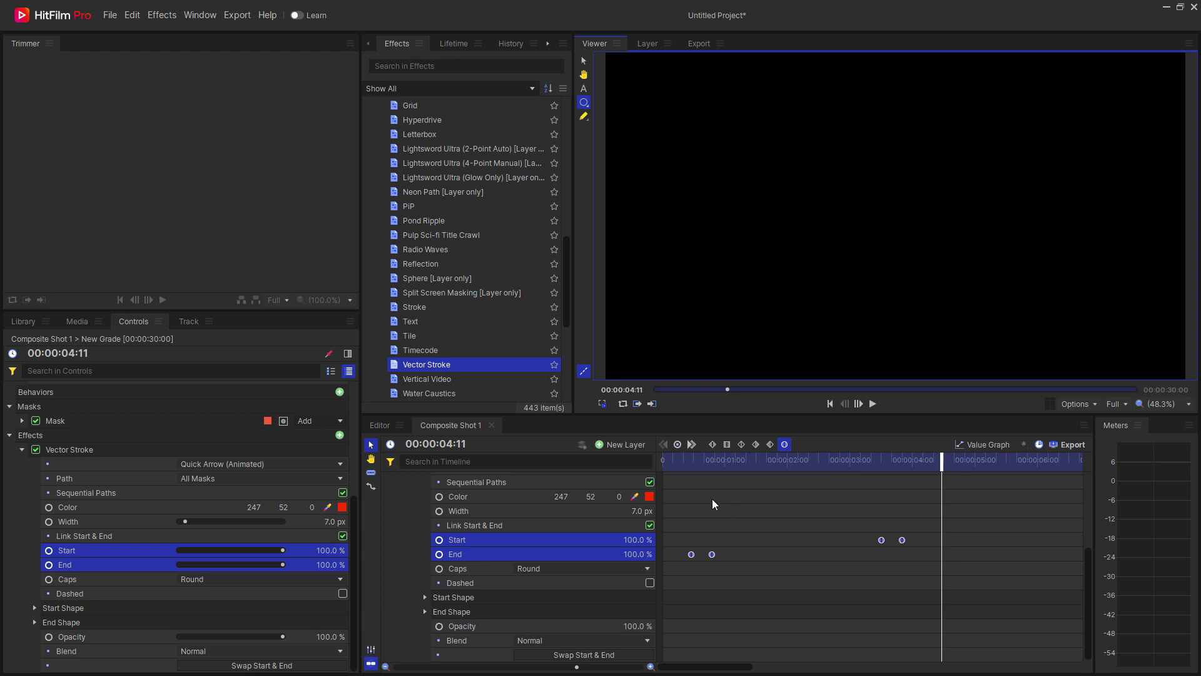
{"action": "left_click", "coordinate": [754, 461]}
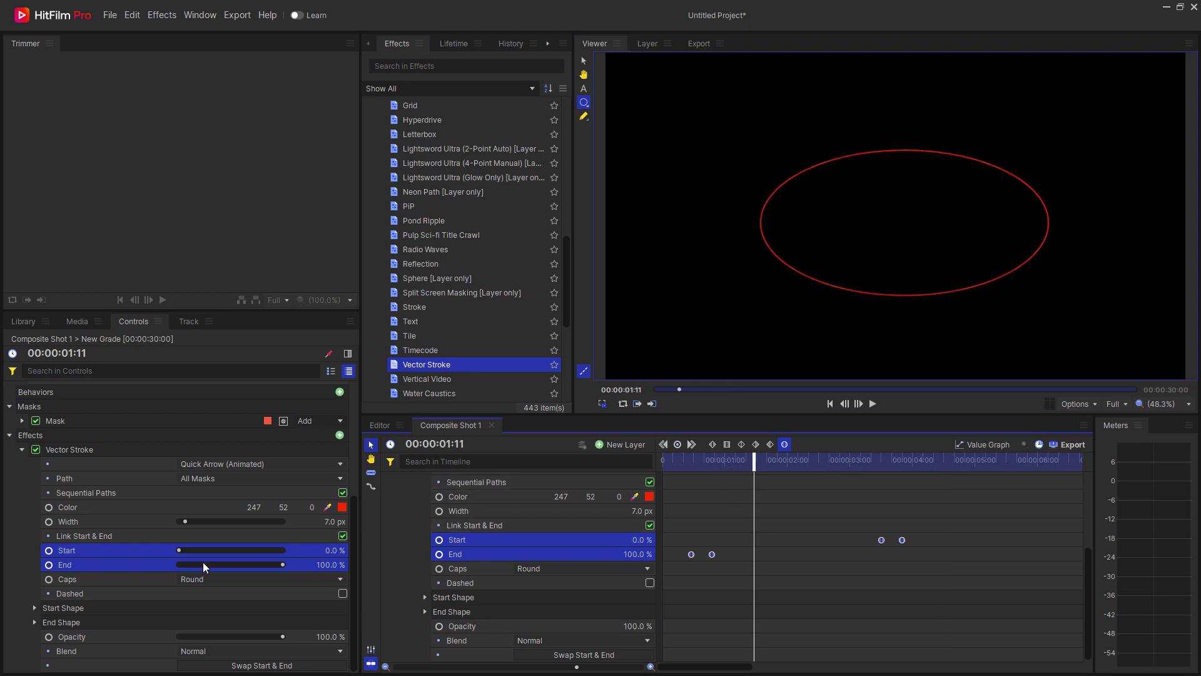
Step: Make the stroke colour pure red and about 33 px wide
{"action": "left_click_drag", "start_coordinate": [254, 507], "coordinate": [259, 507]}
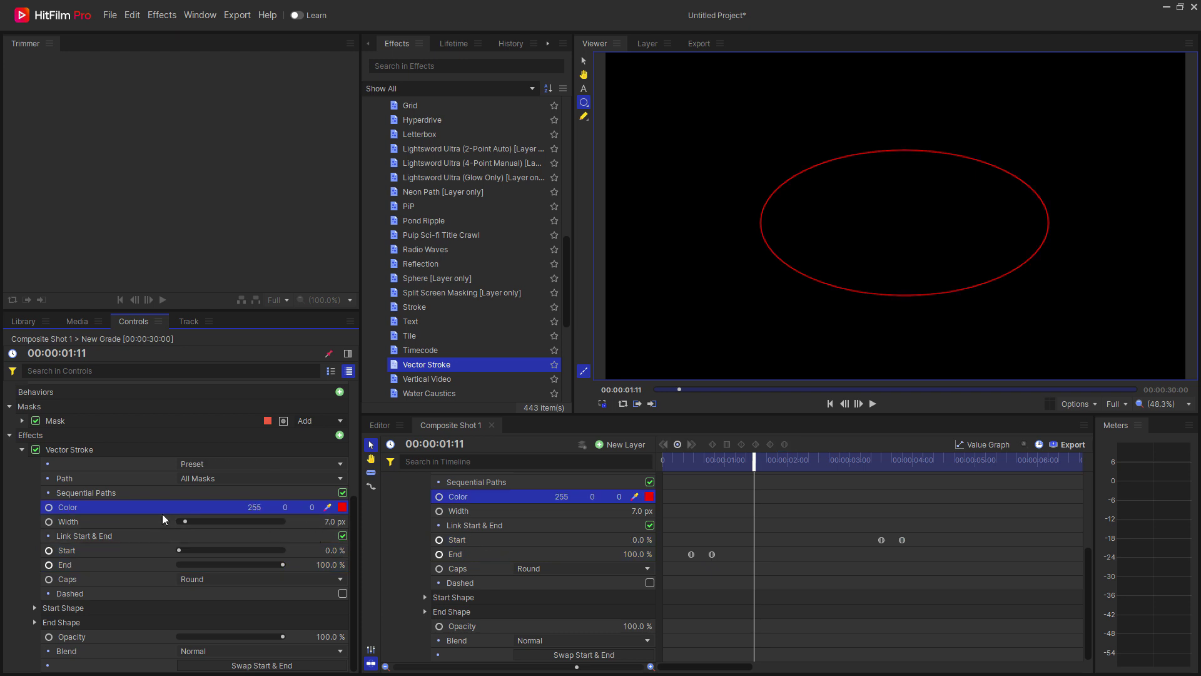
{"action": "left_click_drag", "start_coordinate": [336, 522], "coordinate": [352, 523]}
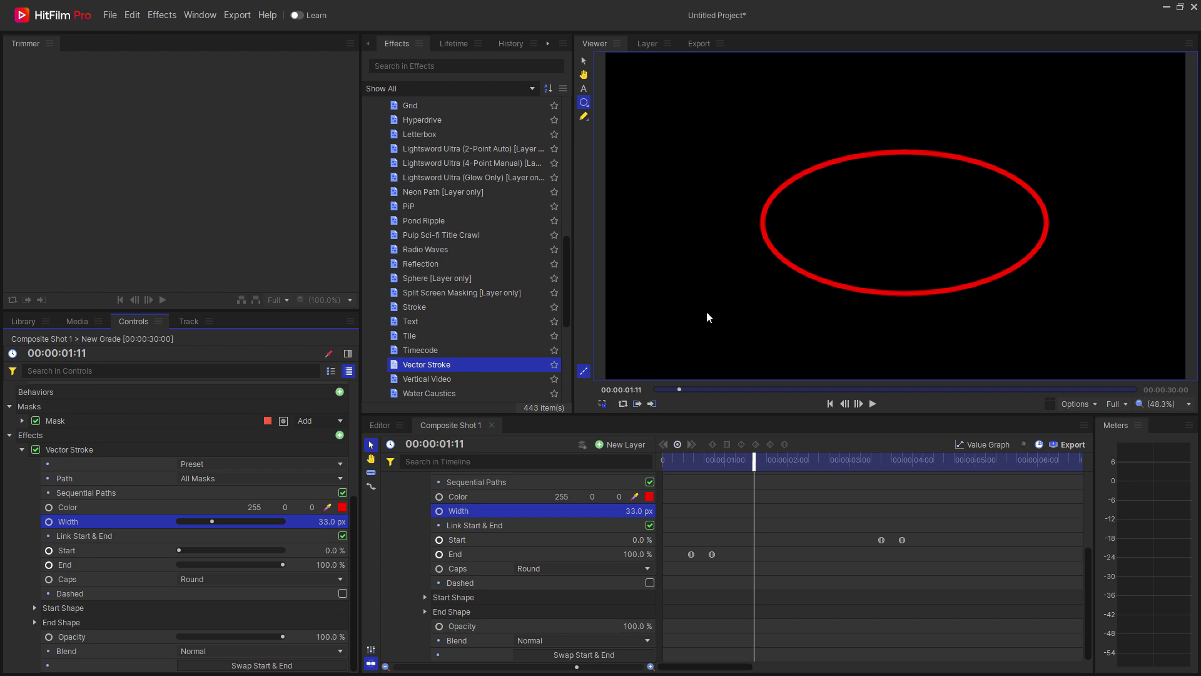
{"action": "scroll", "coordinate": [451, 519], "scroll_direction": "up", "scroll_amount": 3}
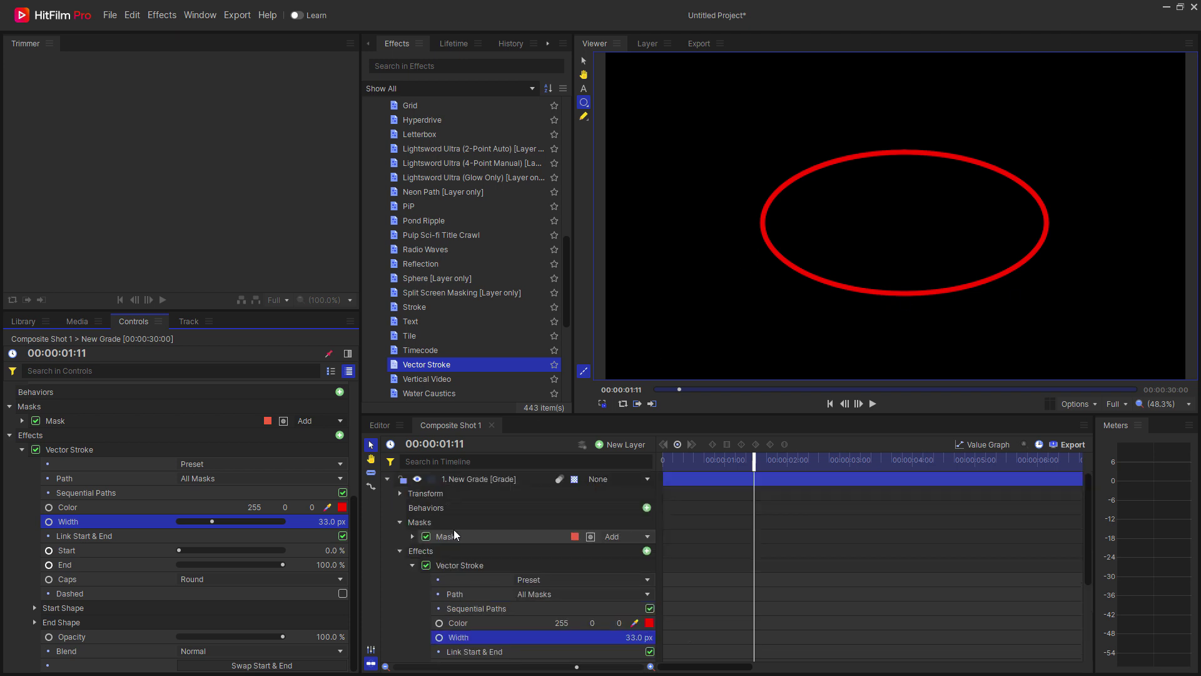
Step: Expand the ellipse mask outward to 514 px and set the stroke width to 50 px
{"action": "left_click", "coordinate": [412, 536]}
{"action": "scroll", "coordinate": [414, 541], "scroll_direction": "down", "scroll_amount": 2}
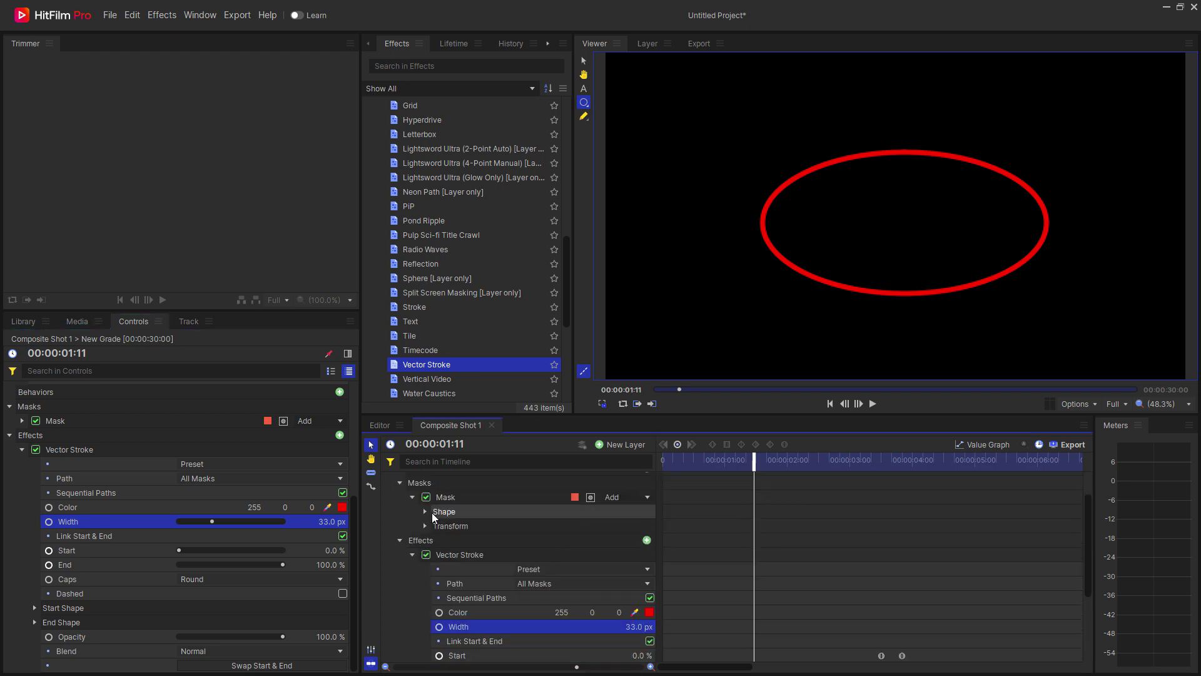
{"action": "left_click", "coordinate": [425, 511]}
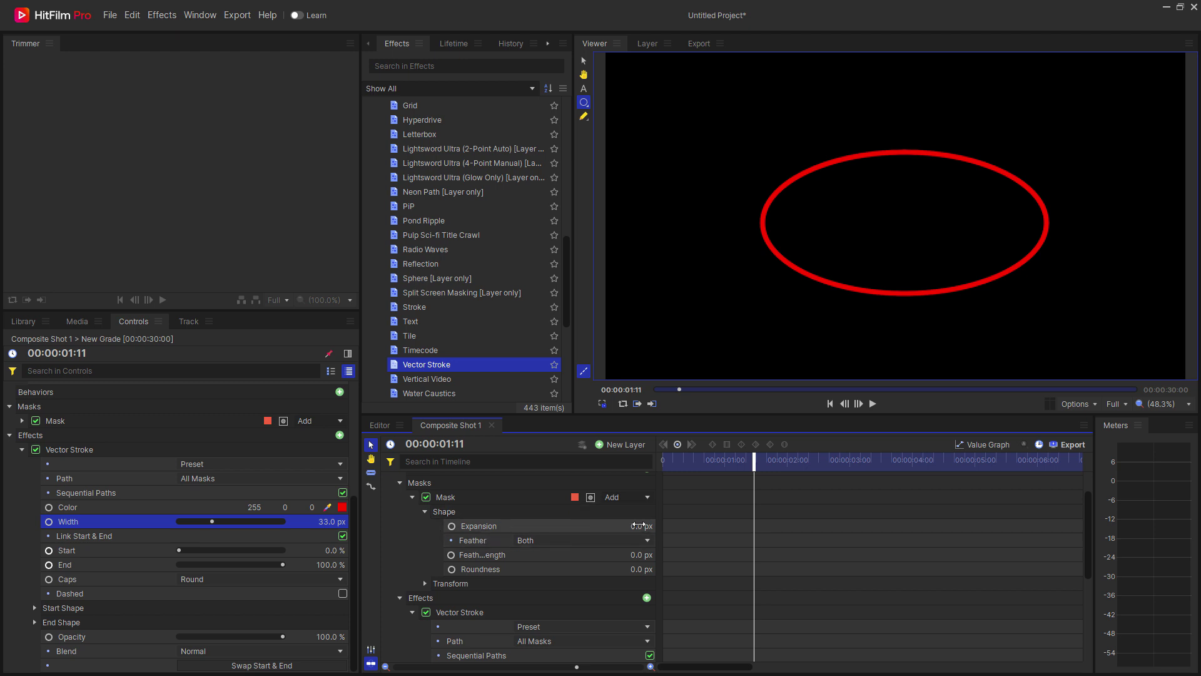
{"action": "left_click_drag", "start_coordinate": [638, 525], "coordinate": [654, 526]}
{"action": "scroll", "coordinate": [474, 590], "scroll_direction": "down", "scroll_amount": 4}
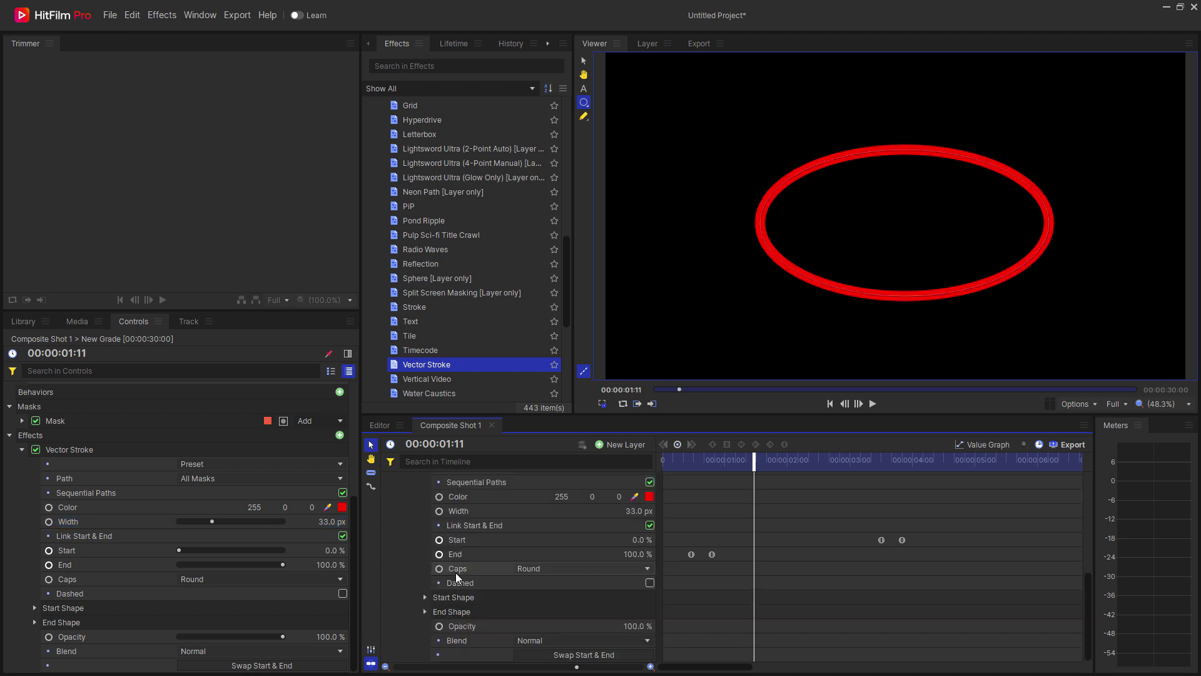
{"action": "mouse_move", "coordinate": [332, 521]}
{"action": "left_mouse_down"}
{"action": "mouse_move", "coordinate": [343, 521]}
{"action": "mouse_move", "coordinate": [322, 522]}
{"action": "left_mouse_up"}
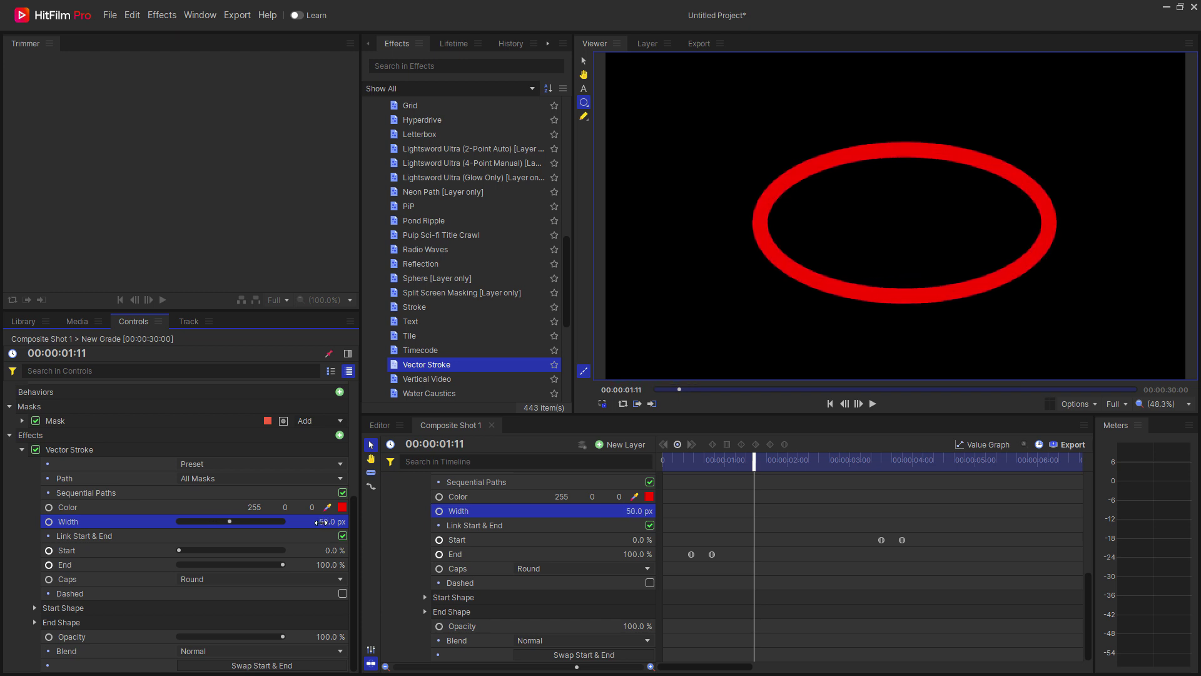
Step: Apply Stylize > Rough Edges to the grade layer and choose its Deckle Edge preset
{"action": "scroll", "coordinate": [380, 160], "scroll_direction": "up", "scroll_amount": 7}
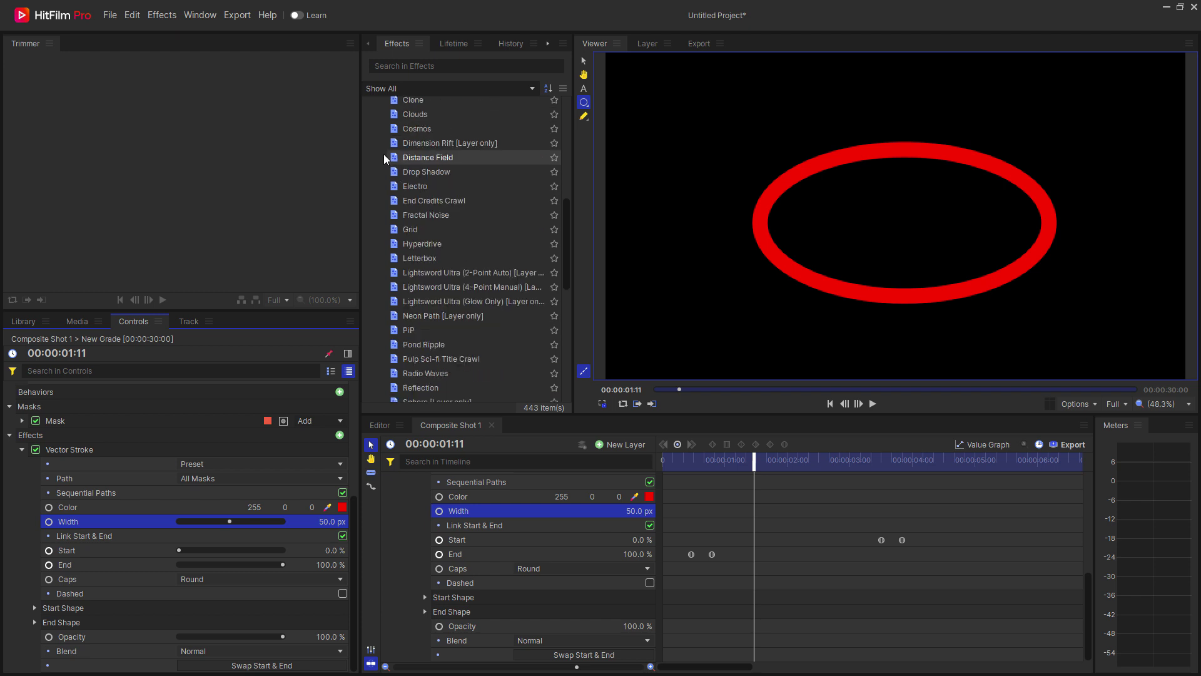
{"action": "left_click", "coordinate": [369, 165]}
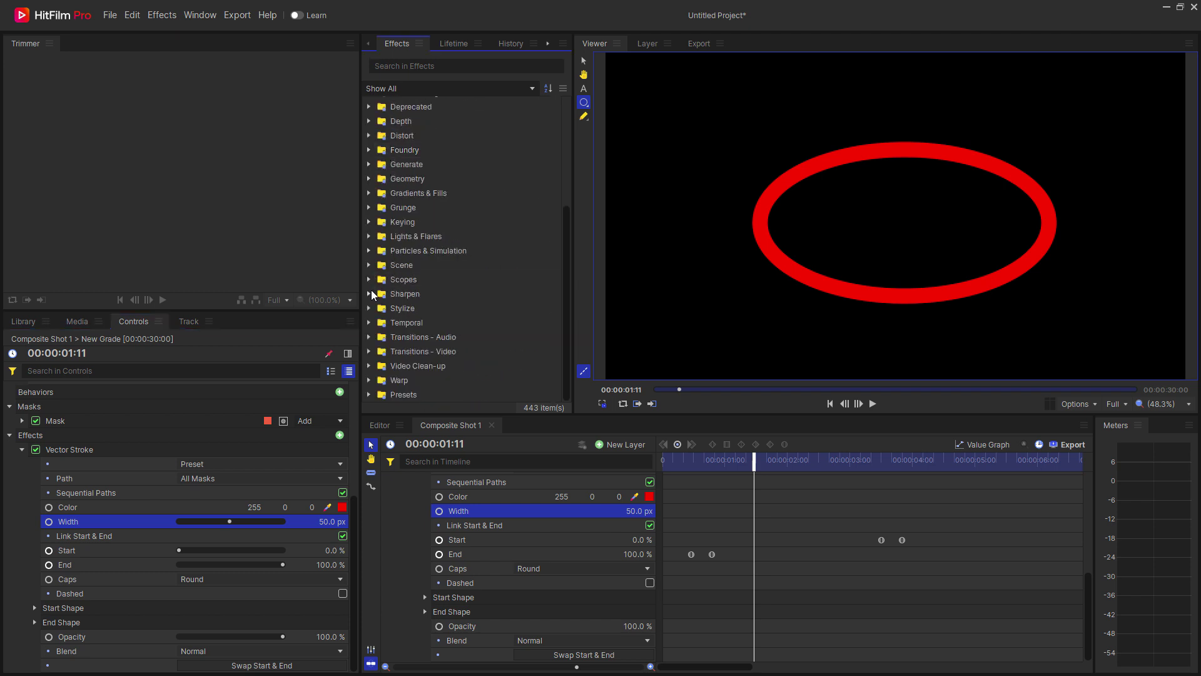
{"action": "left_click", "coordinate": [369, 308]}
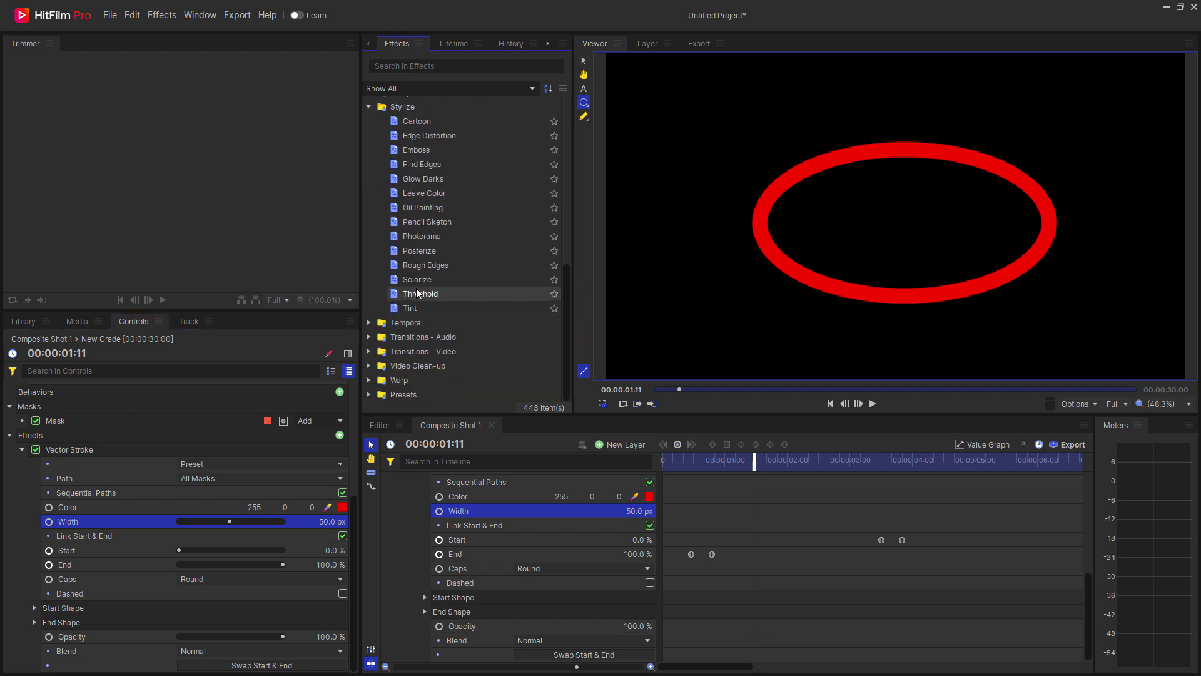
{"action": "left_click_drag", "start_coordinate": [415, 263], "coordinate": [465, 602]}
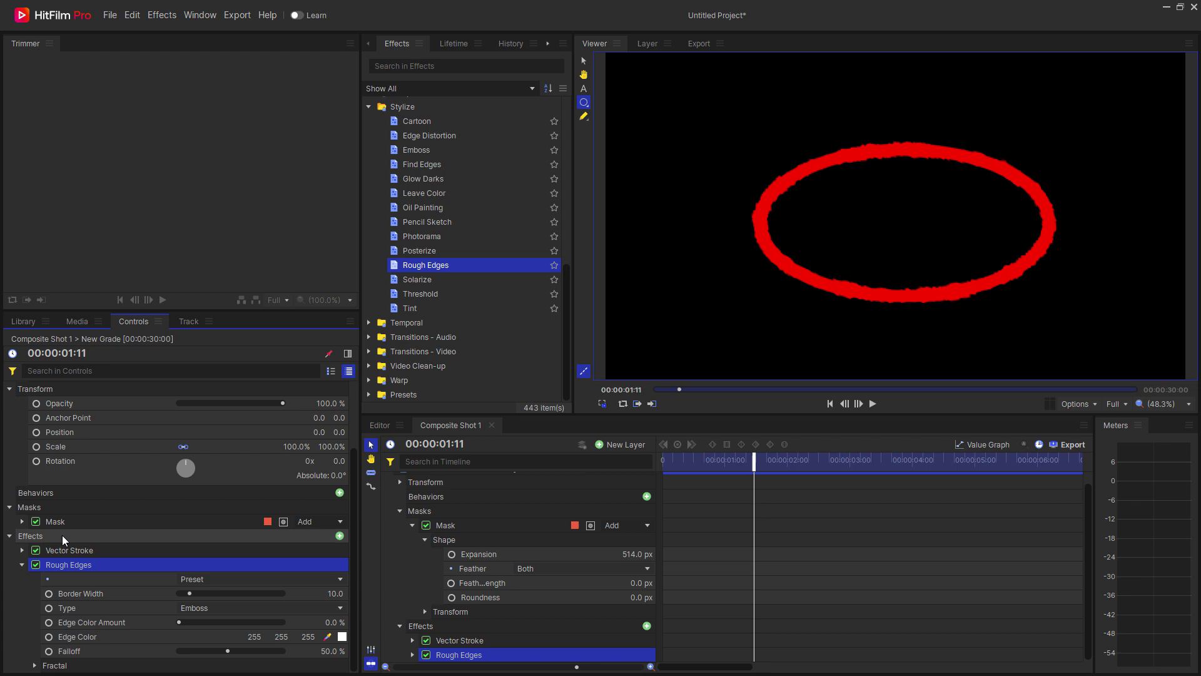
{"action": "left_click", "coordinate": [214, 575]}
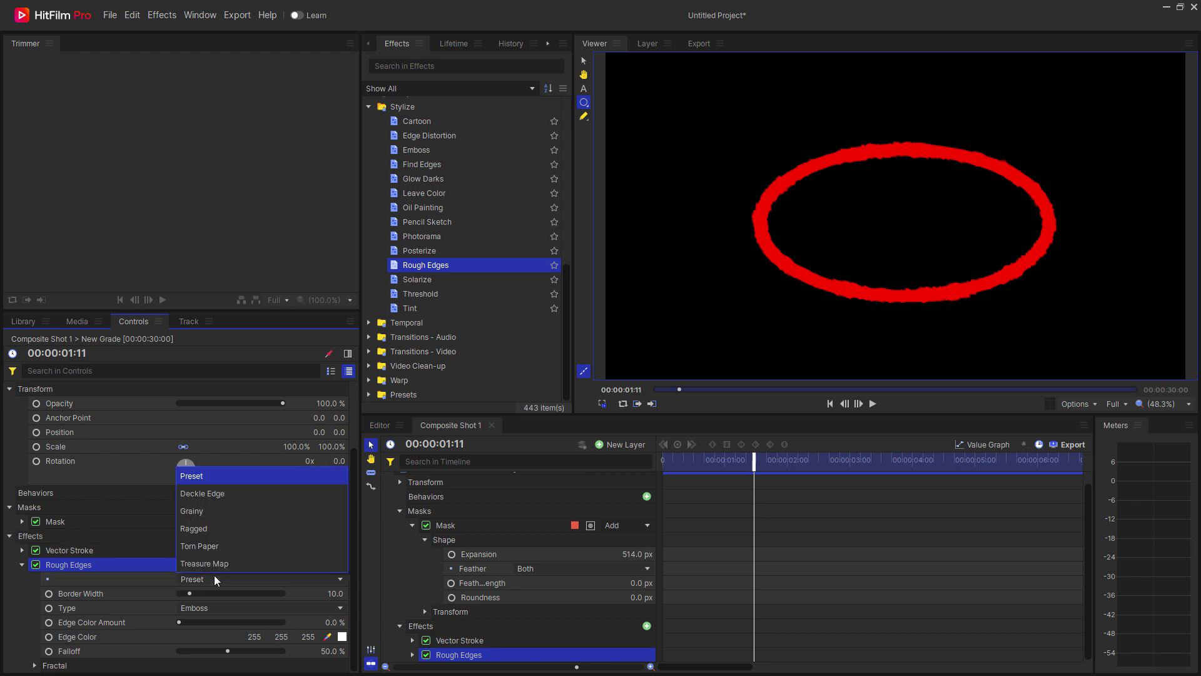
{"action": "left_click", "coordinate": [213, 493]}
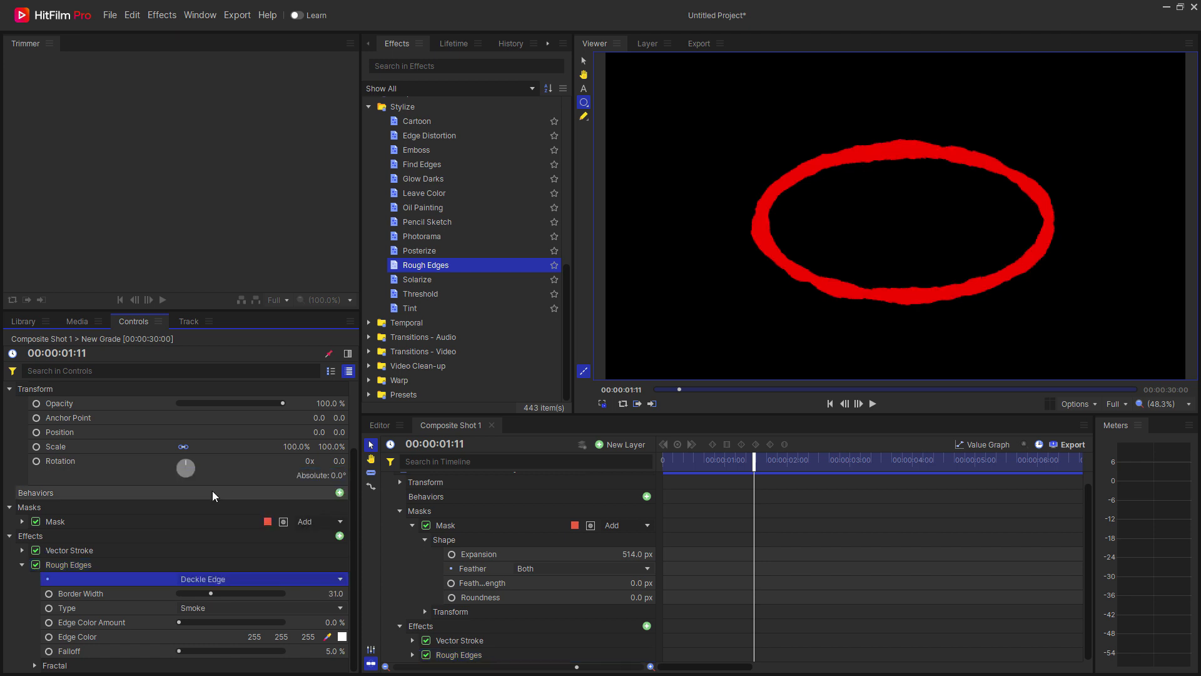
Step: Preview the animation and change the Rough Edges type to Emboss
{"action": "left_click", "coordinate": [832, 403]}
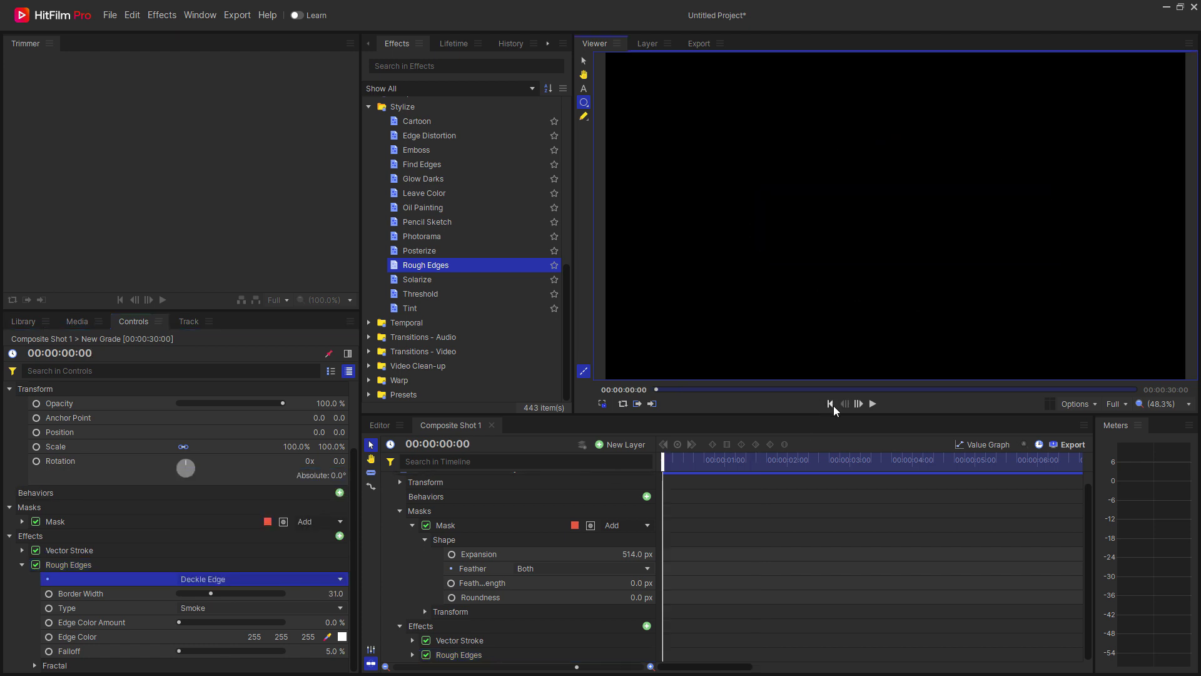
{"action": "left_click", "coordinate": [873, 404]}
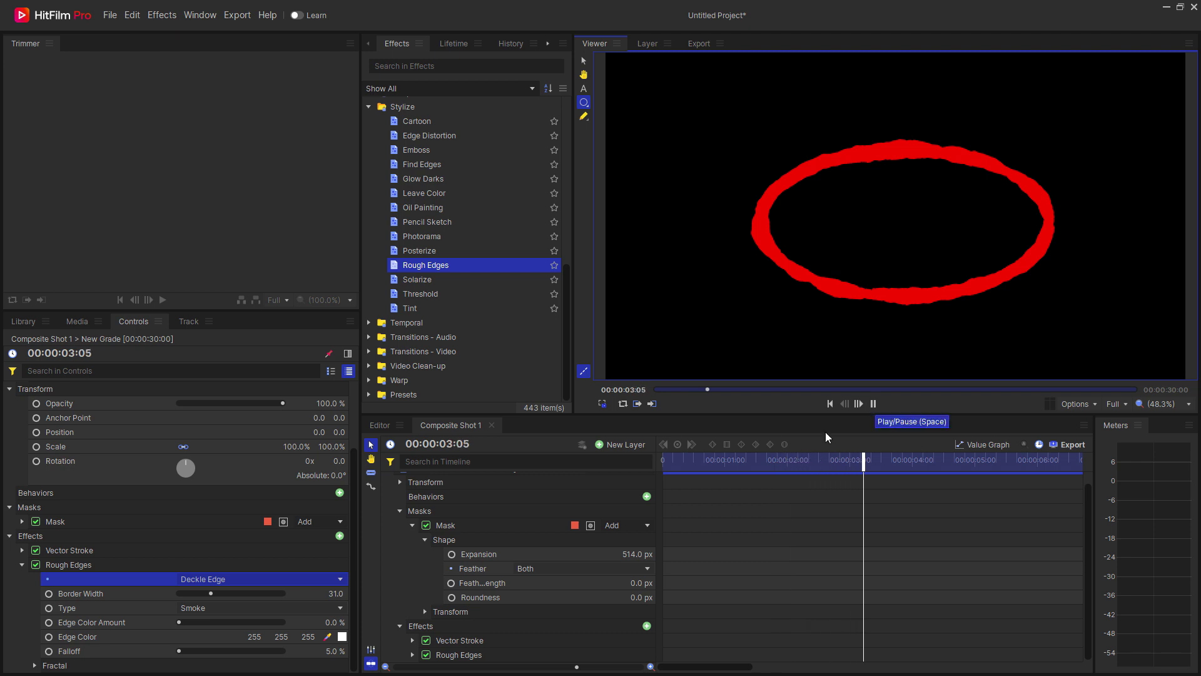
{"action": "left_click", "coordinate": [874, 403]}
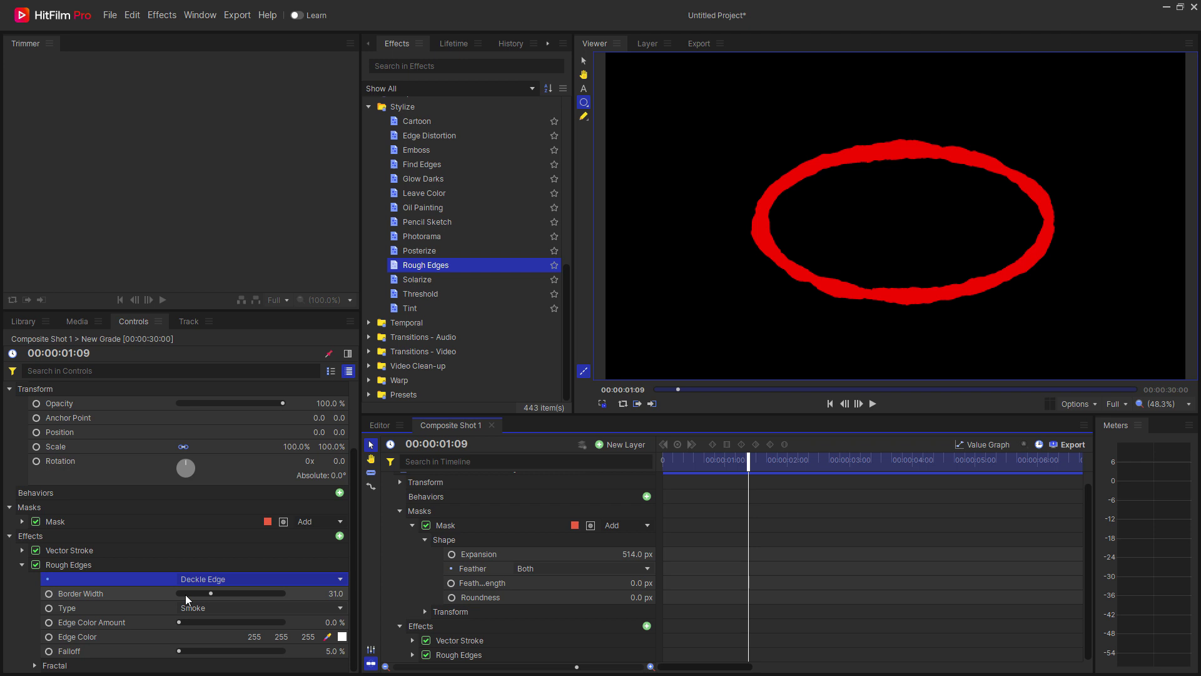
{"action": "left_click", "coordinate": [220, 606]}
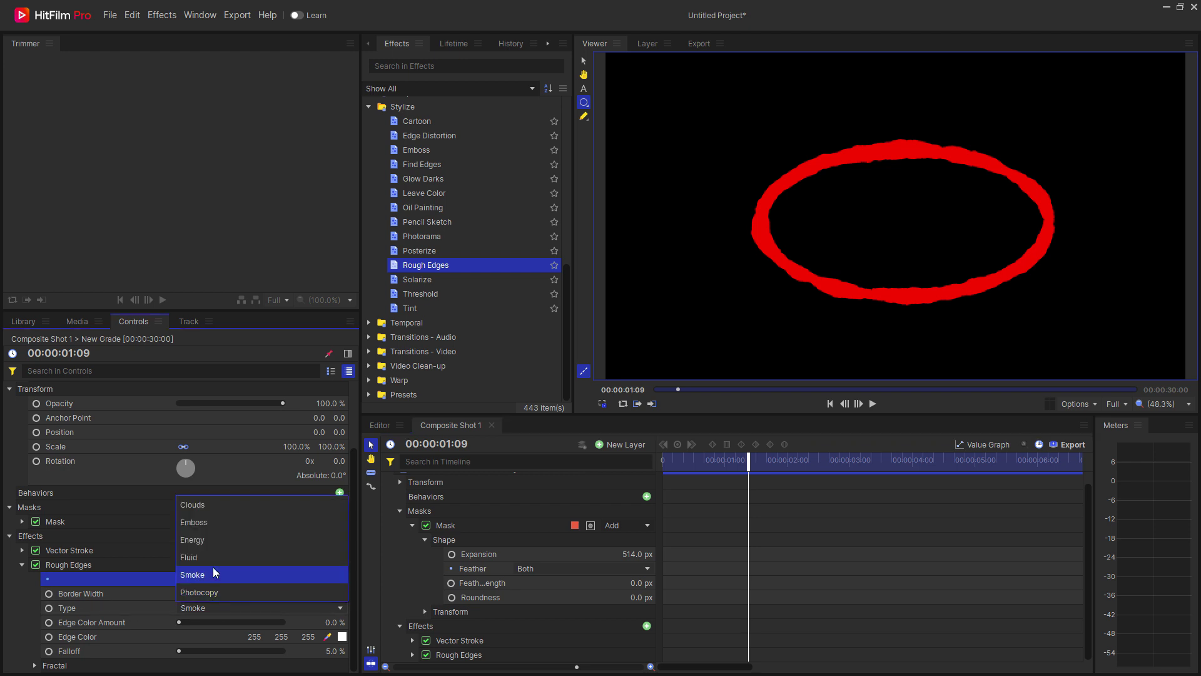
{"action": "left_click", "coordinate": [213, 522]}
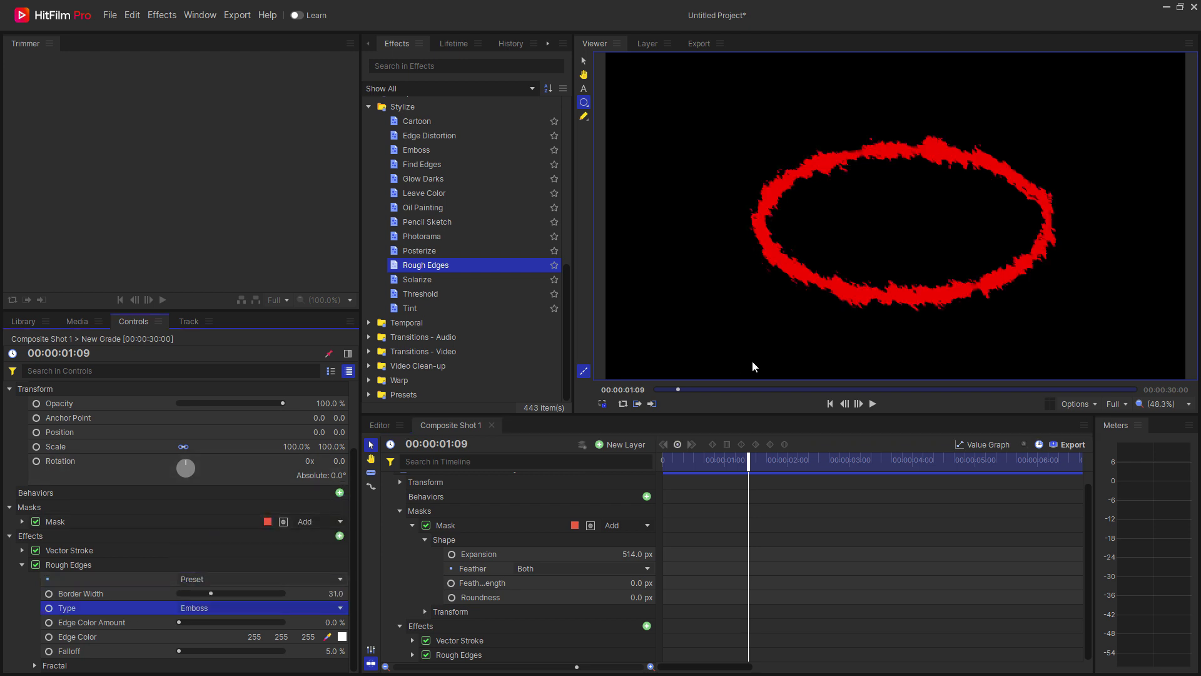
{"action": "left_click_drag", "start_coordinate": [748, 460], "coordinate": [772, 464]}
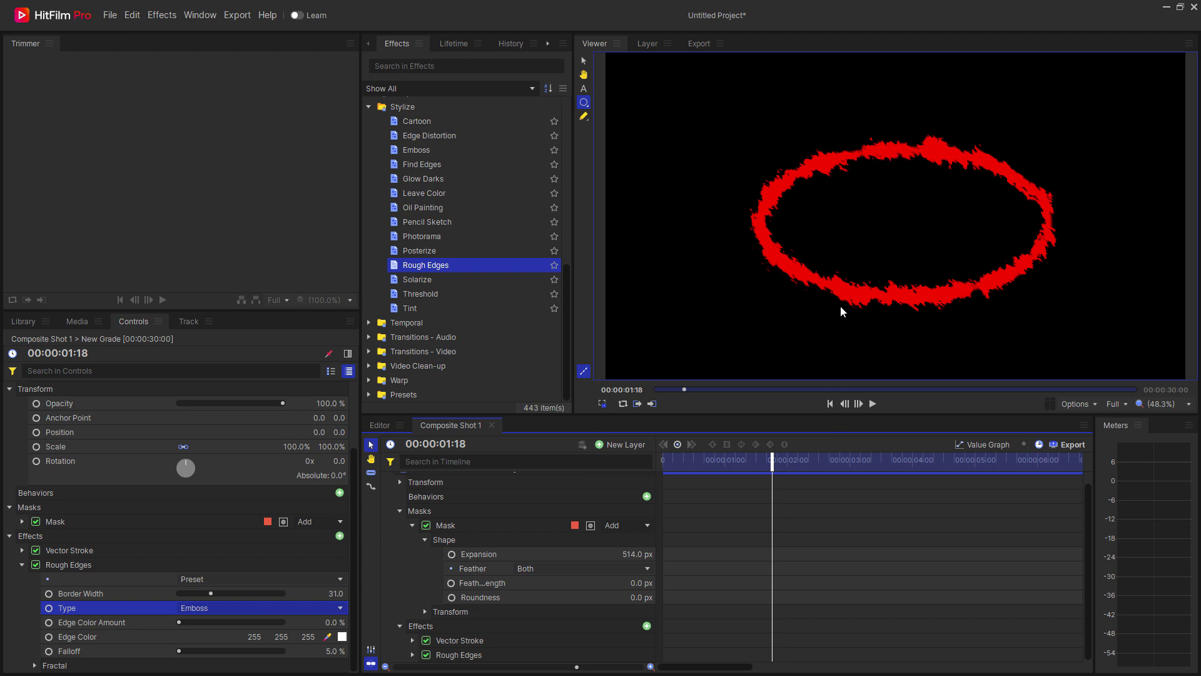
Step: Collapse the mask properties and select the ellipse mask in the timeline
{"action": "scroll", "coordinate": [839, 307], "scroll_direction": "up", "scroll_amount": 1}
{"action": "left_click", "coordinate": [412, 524]}
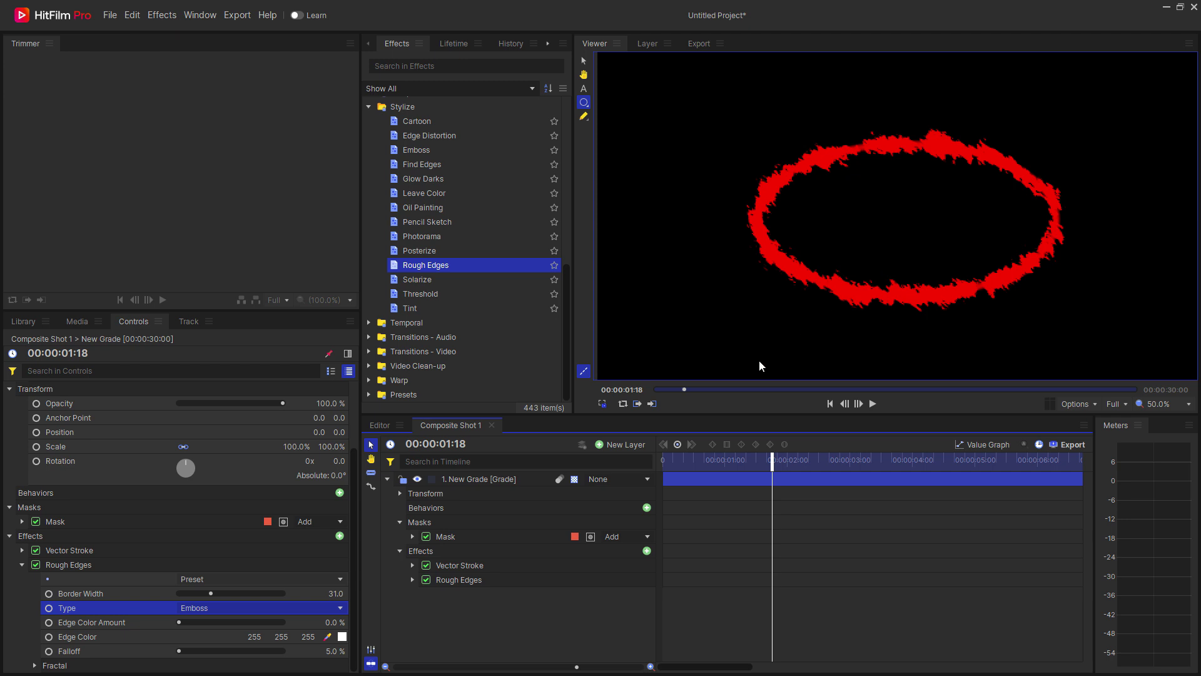
{"action": "left_click", "coordinate": [446, 537]}
Step: Delete the ellipse mask and draw a two-point curved freehand path right of centre
{"action": "key", "text": "Delete"}
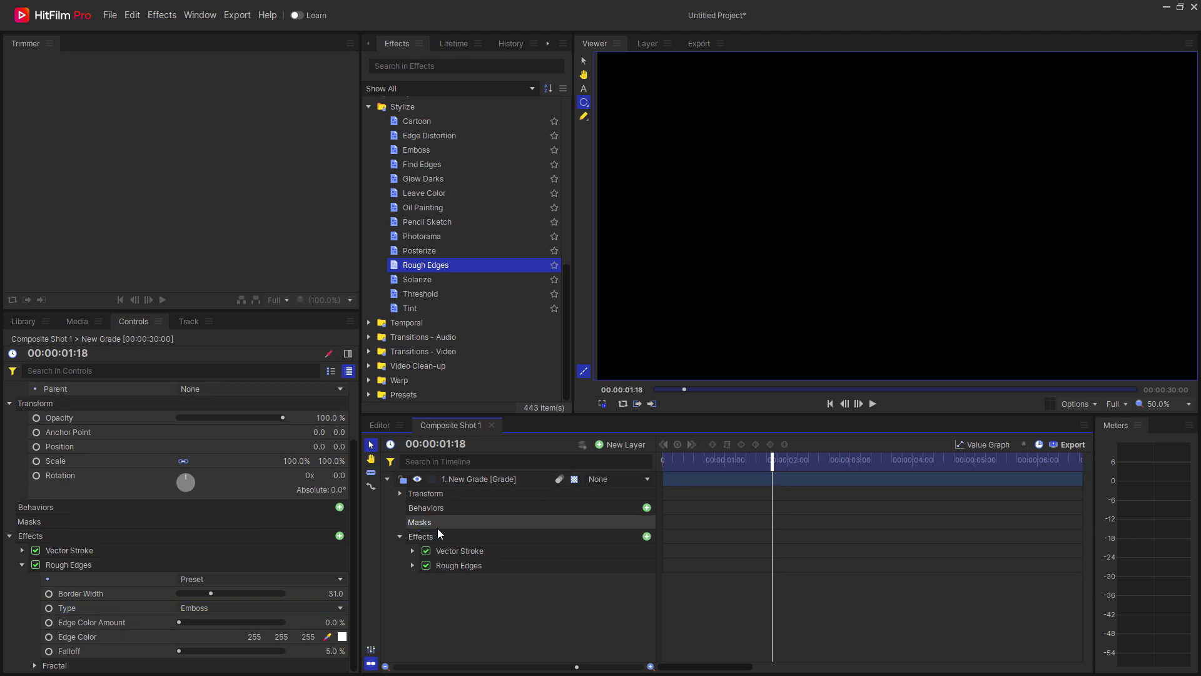
{"action": "left_click", "coordinate": [585, 118]}
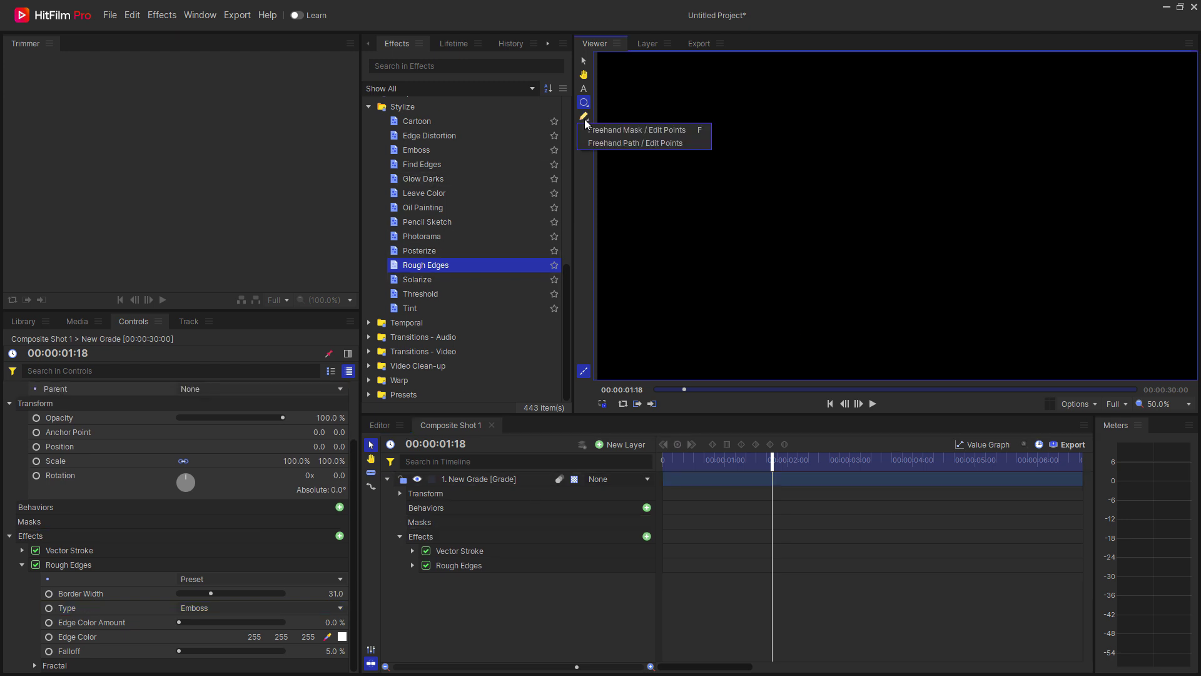
{"action": "left_click", "coordinate": [625, 144]}
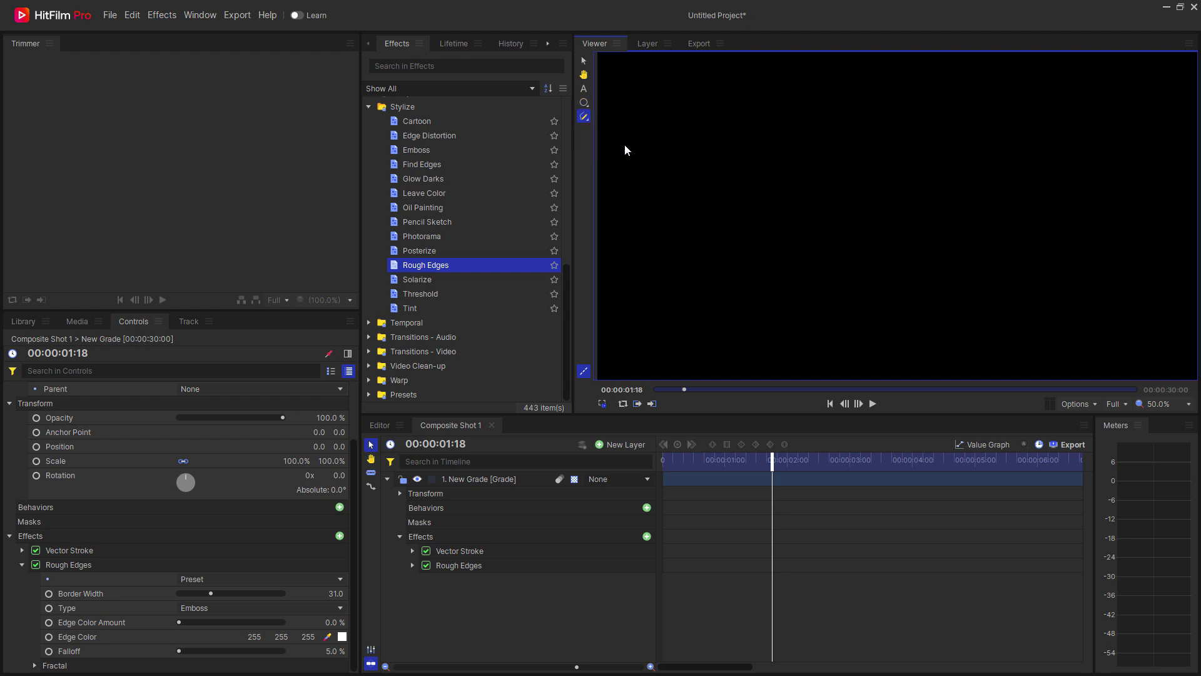
{"action": "left_click", "coordinate": [876, 162]}
{"action": "left_click_drag", "start_coordinate": [962, 212], "coordinate": [986, 257]}
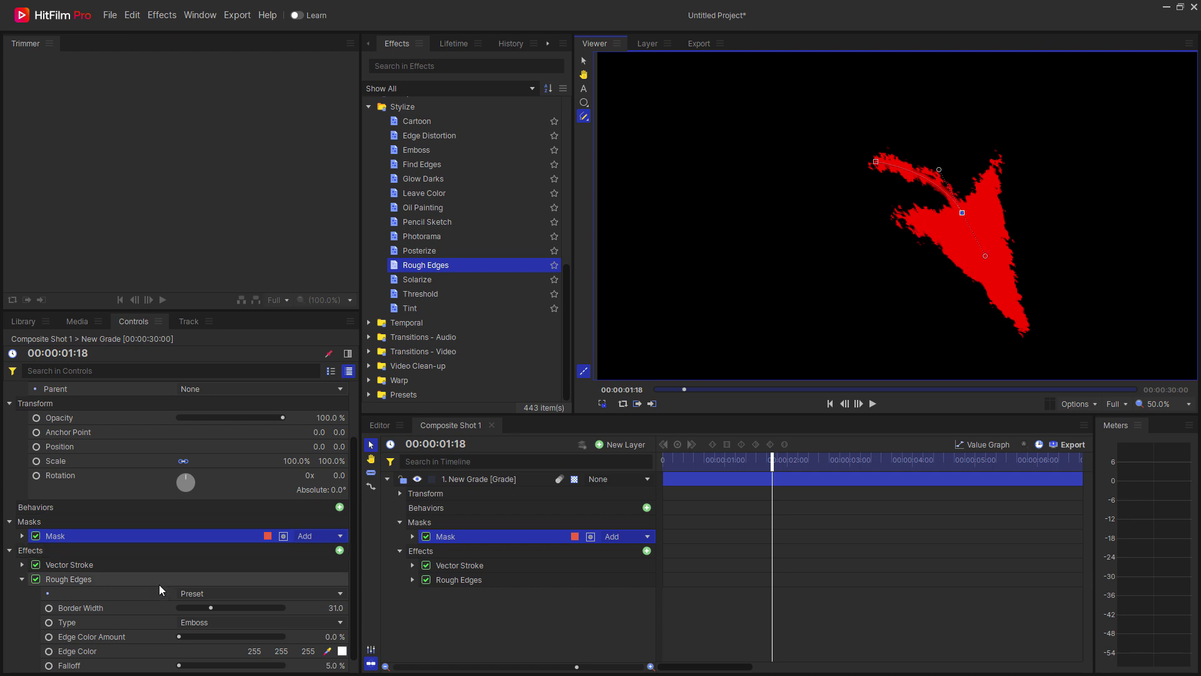
Step: Change the Vector Stroke End Shape from Curved Arrow to None
{"action": "scroll", "coordinate": [137, 595], "scroll_direction": "down", "scroll_amount": 1}
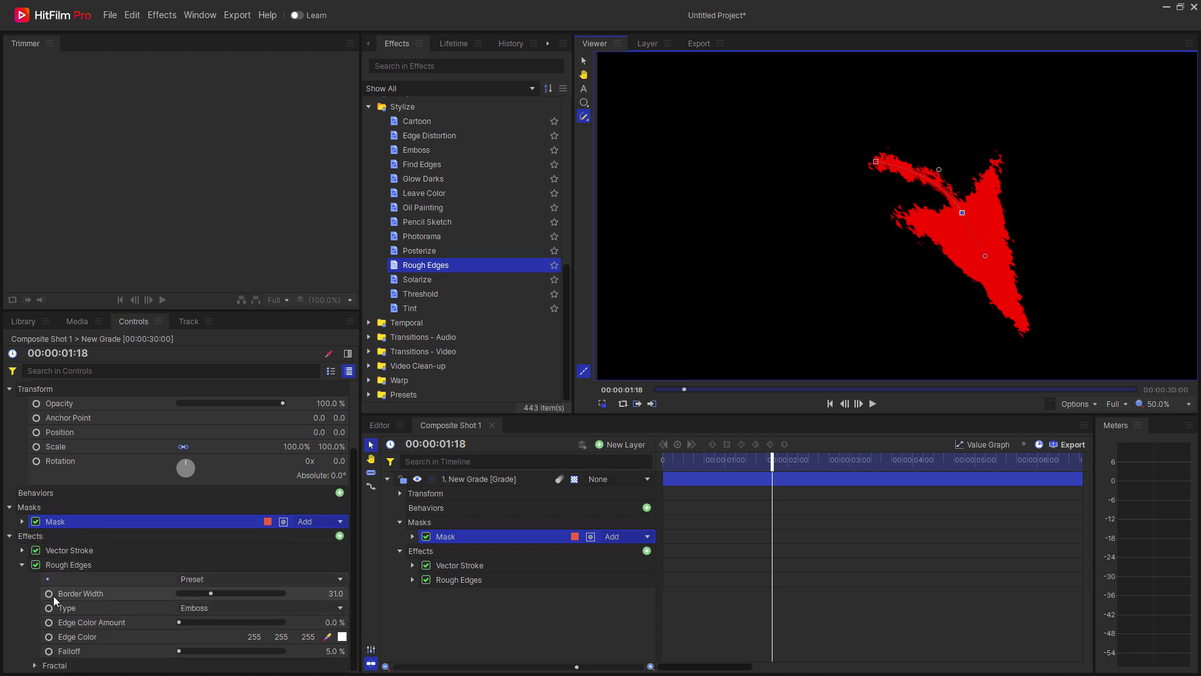
{"action": "left_click", "coordinate": [21, 549]}
{"action": "scroll", "coordinate": [97, 546], "scroll_direction": "down", "scroll_amount": 5}
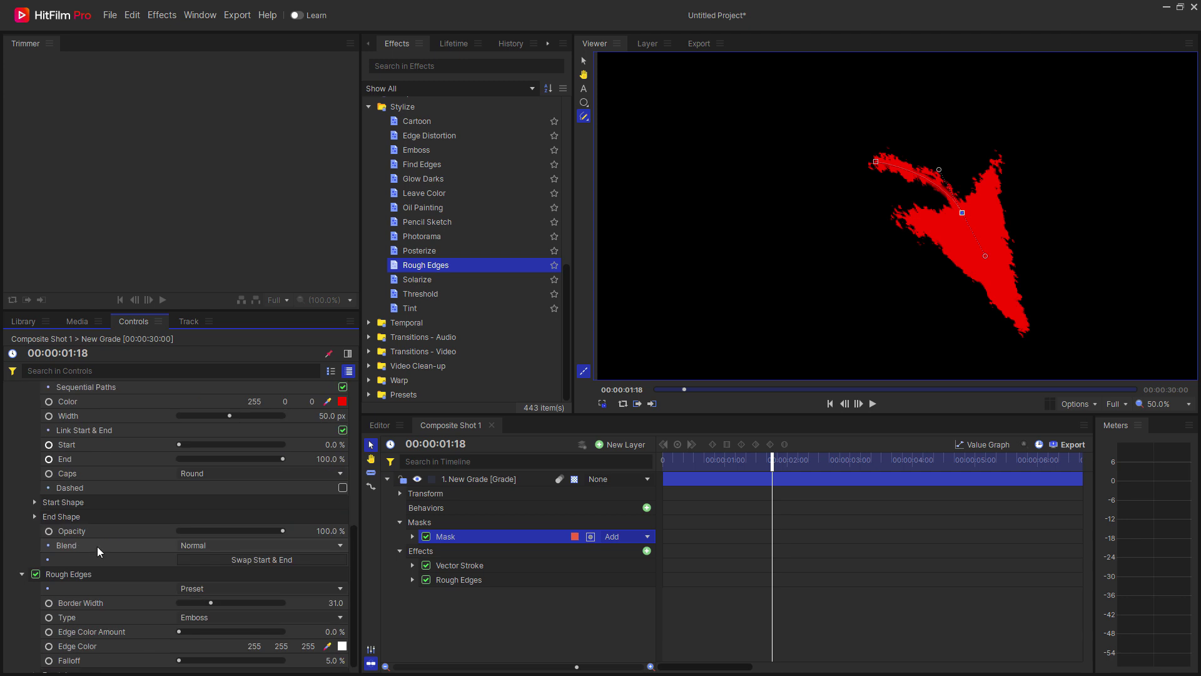
{"action": "left_click", "coordinate": [34, 503]}
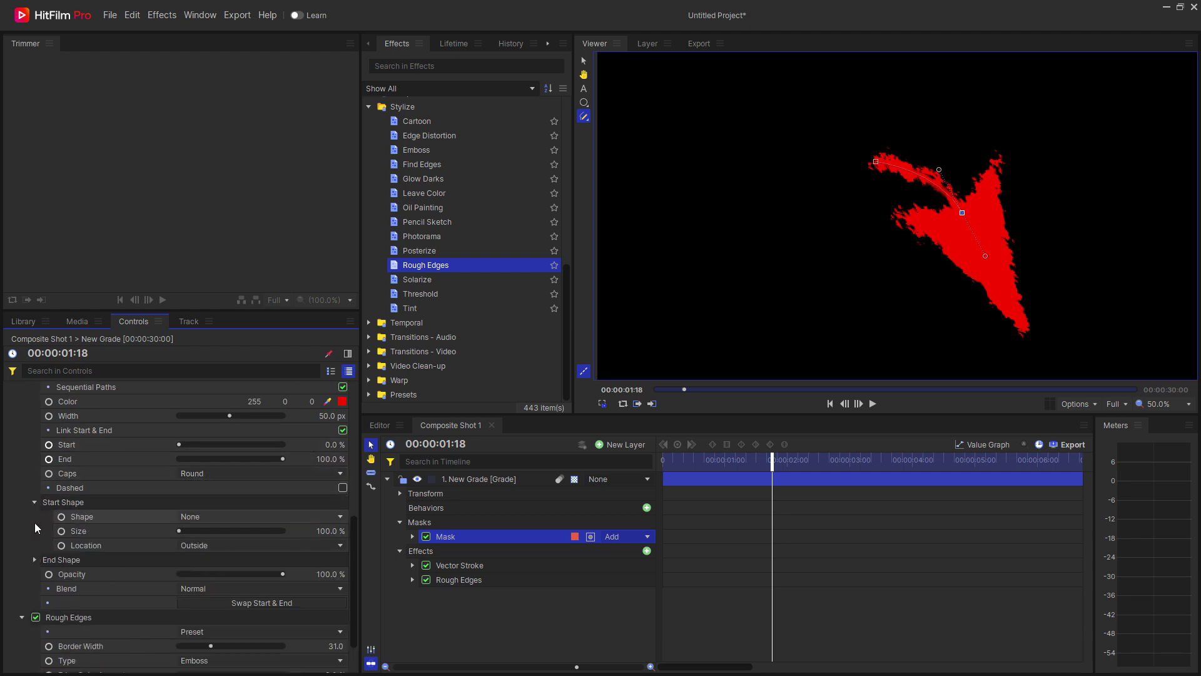
{"action": "left_click", "coordinate": [33, 559]}
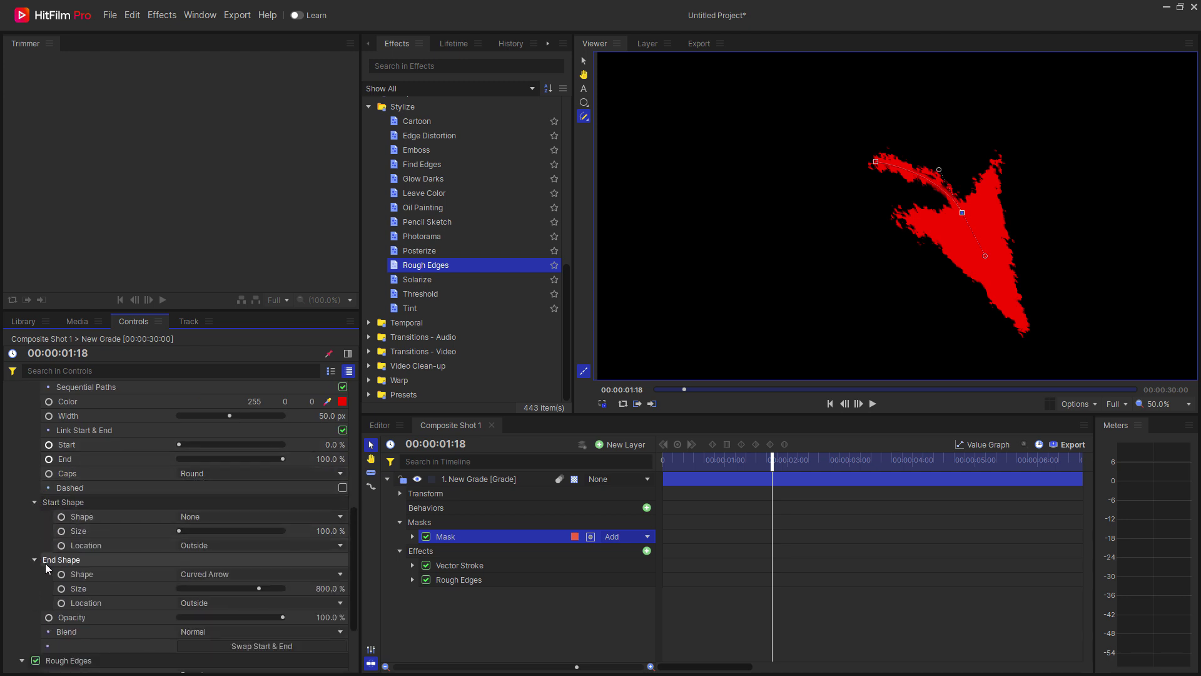
{"action": "left_click", "coordinate": [195, 573]}
{"action": "left_click", "coordinate": [192, 223]}
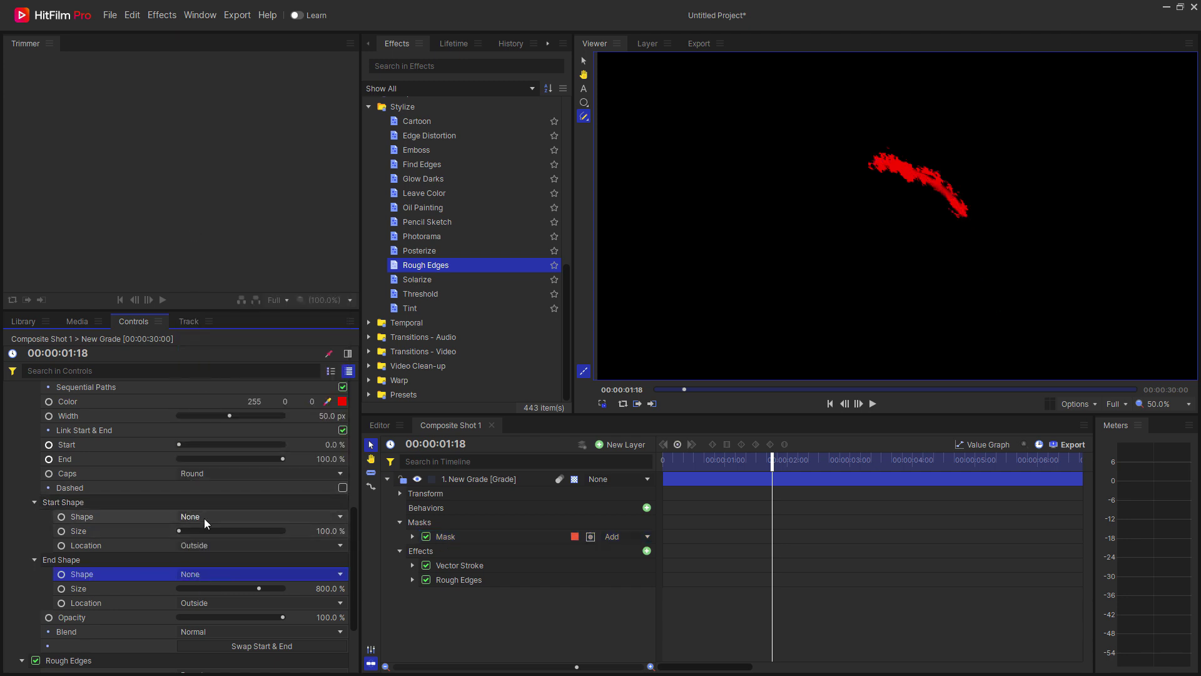
{"action": "left_click", "coordinate": [583, 119]}
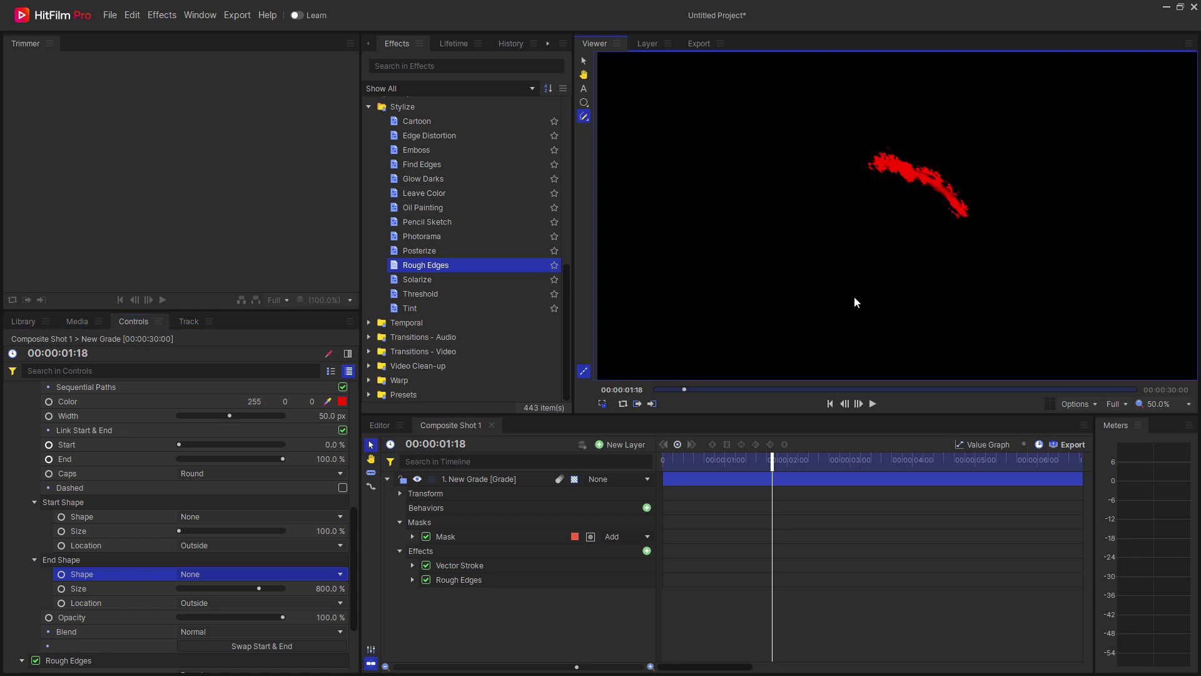
Step: Add three more points that curve the path around into a near-closed loop
{"action": "left_click", "coordinate": [458, 535]}
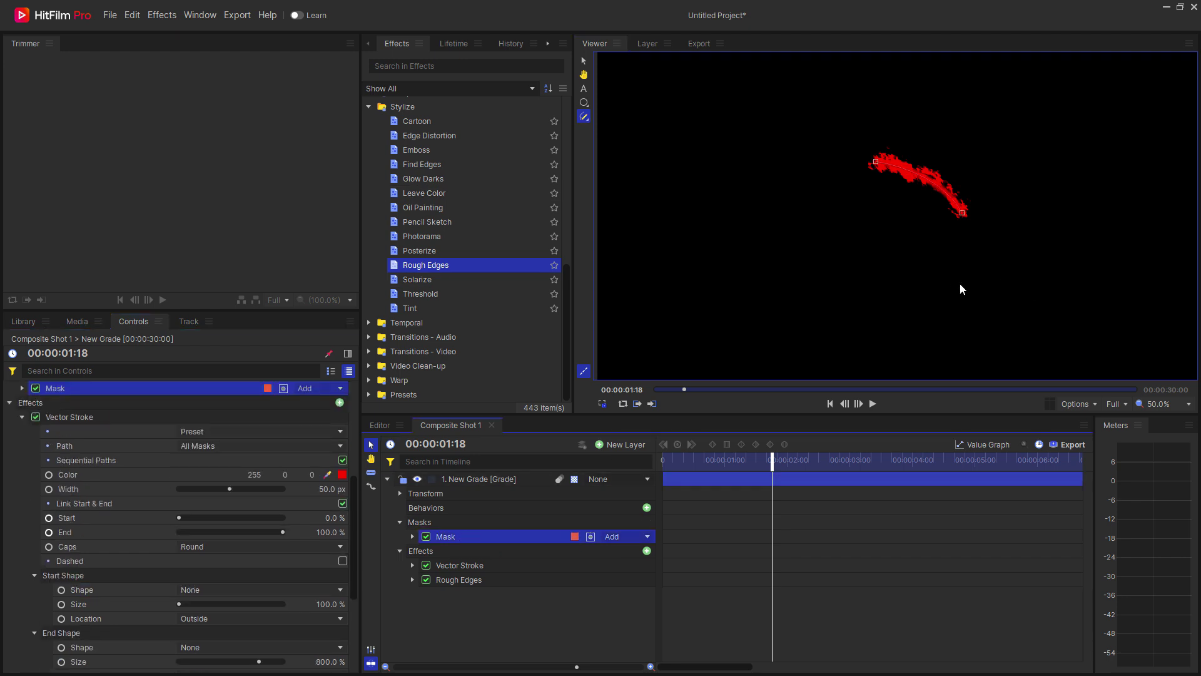
{"action": "left_click_drag", "start_coordinate": [959, 284], "coordinate": [943, 310]}
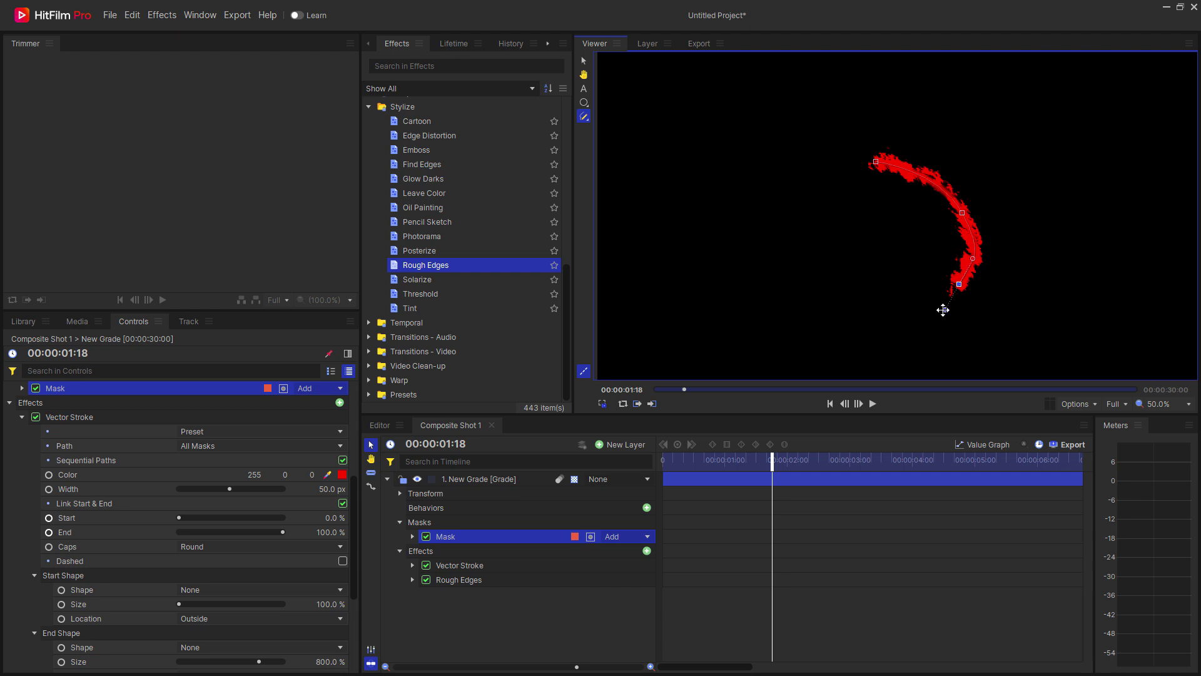
{"action": "left_click_drag", "start_coordinate": [841, 294], "coordinate": [817, 287]}
{"action": "left_click", "coordinate": [799, 200]}
{"action": "left_click_drag", "start_coordinate": [860, 108], "coordinate": [870, 114]}
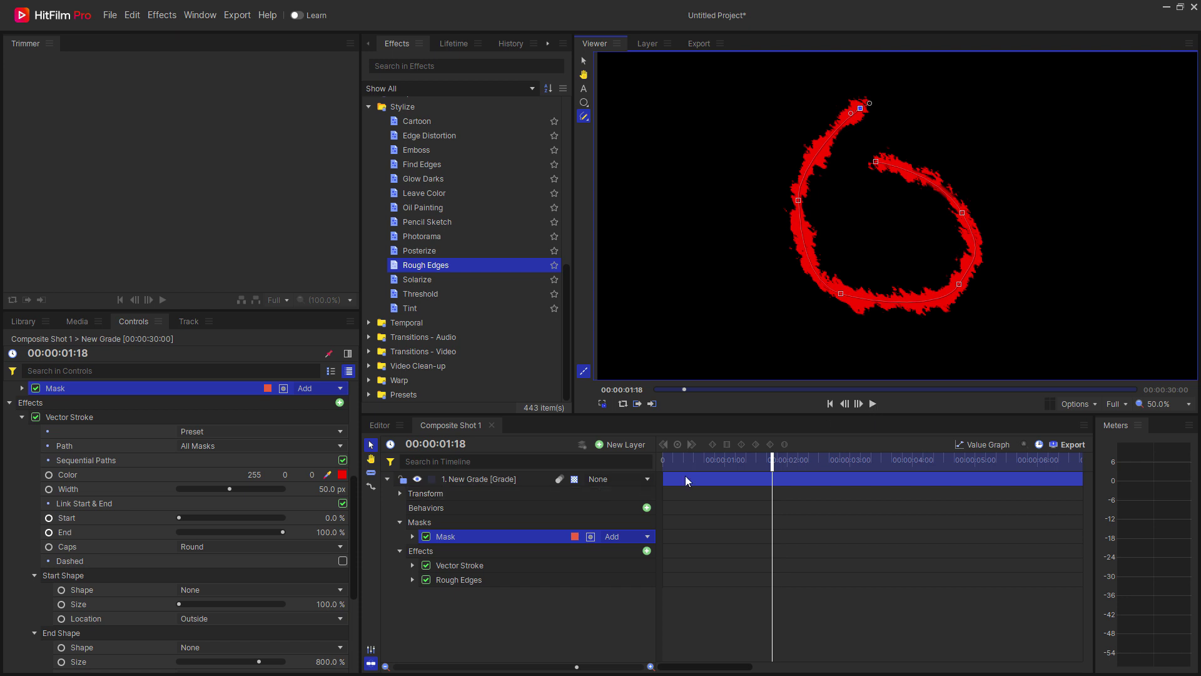
Step: Preview the draw-on/off animation and drag the loop's top endpoint to reshape it
{"action": "left_click", "coordinate": [830, 404]}
{"action": "left_click", "coordinate": [872, 404]}
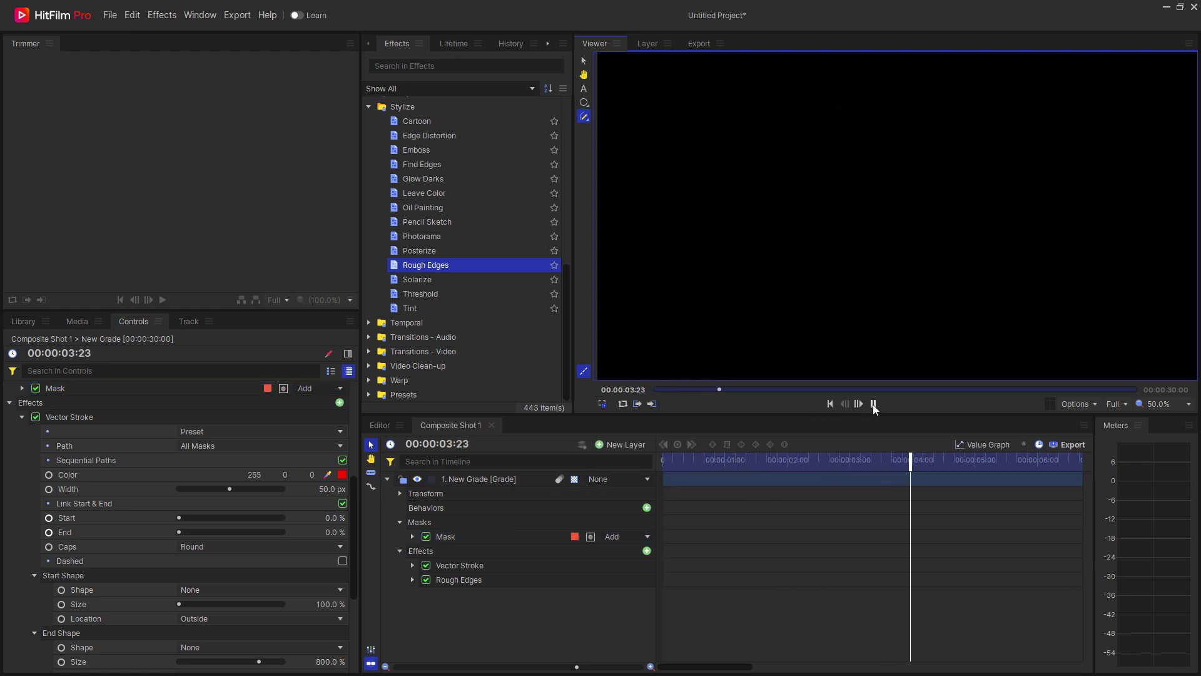
{"action": "left_click", "coordinate": [873, 404]}
{"action": "left_click", "coordinate": [452, 537]}
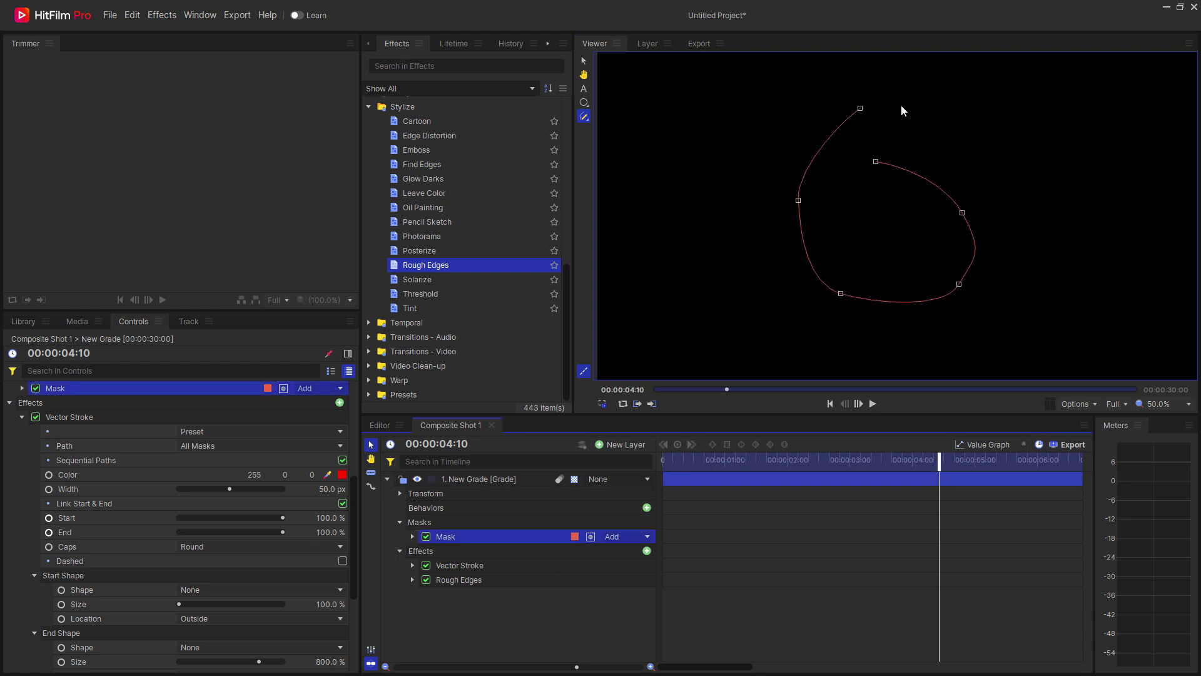
{"action": "left_click_drag", "start_coordinate": [861, 108], "coordinate": [838, 130]}
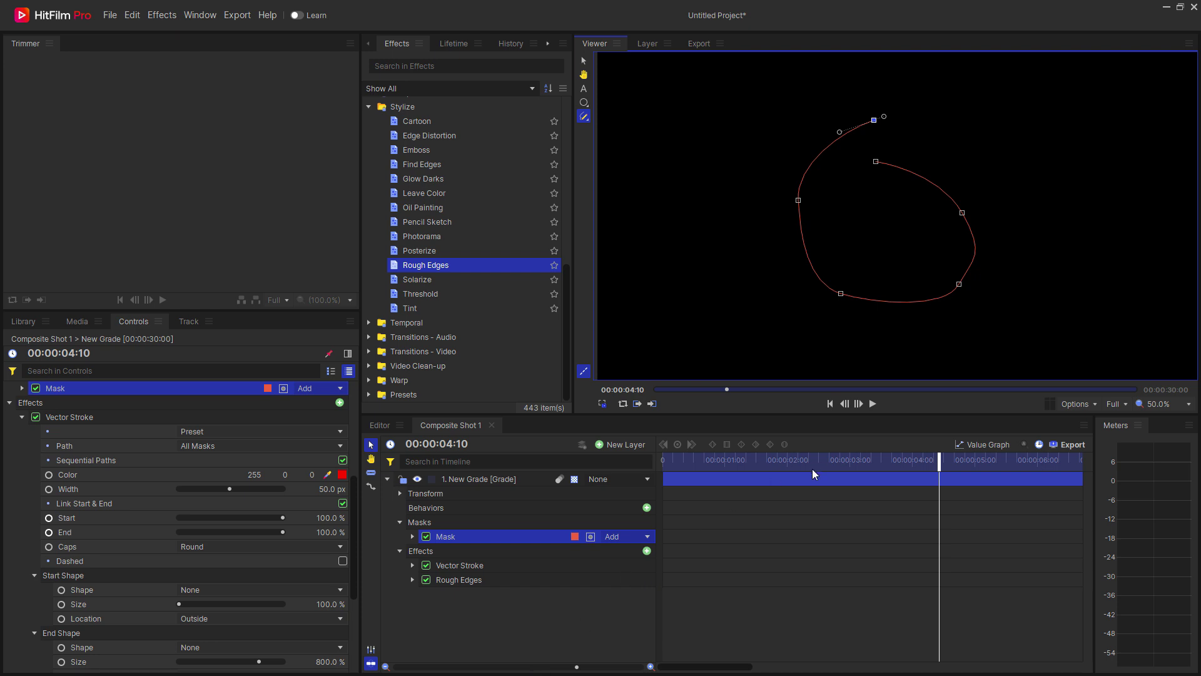
Step: On a frame showing the loop, set Rough Edges Fractal Axis Scale to X 132% and Y 57%
{"action": "left_click", "coordinate": [764, 461]}
{"action": "left_click", "coordinate": [410, 590]}
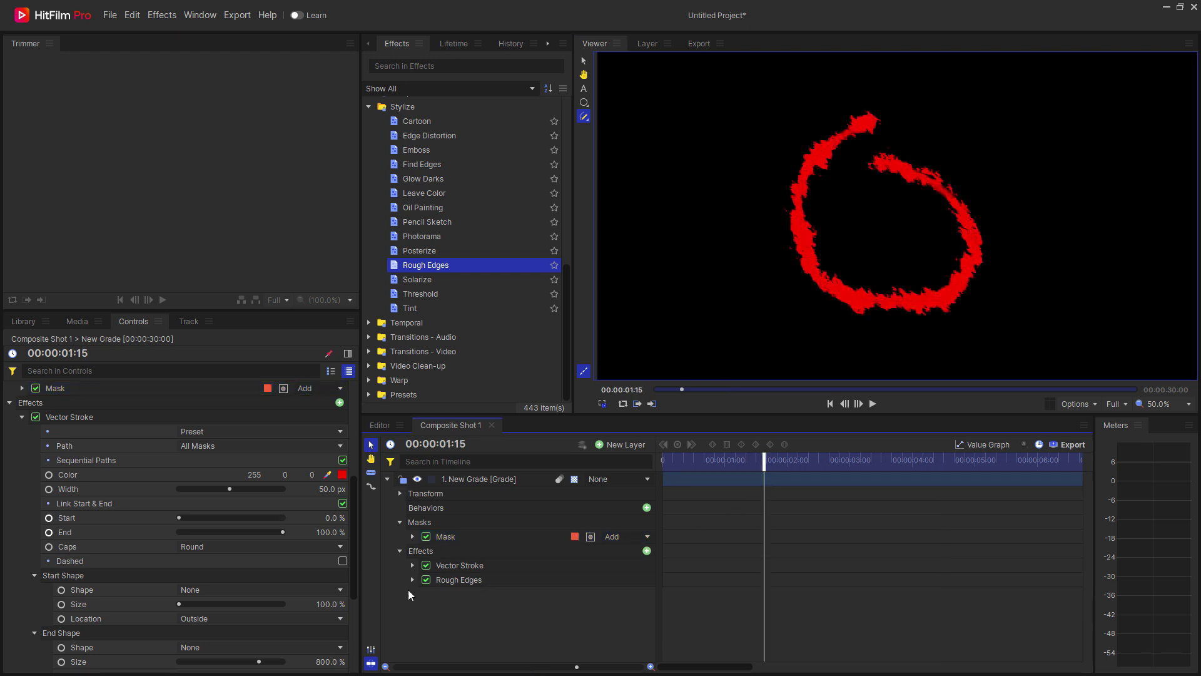
{"action": "scroll", "coordinate": [175, 585], "scroll_direction": "down", "scroll_amount": 4}
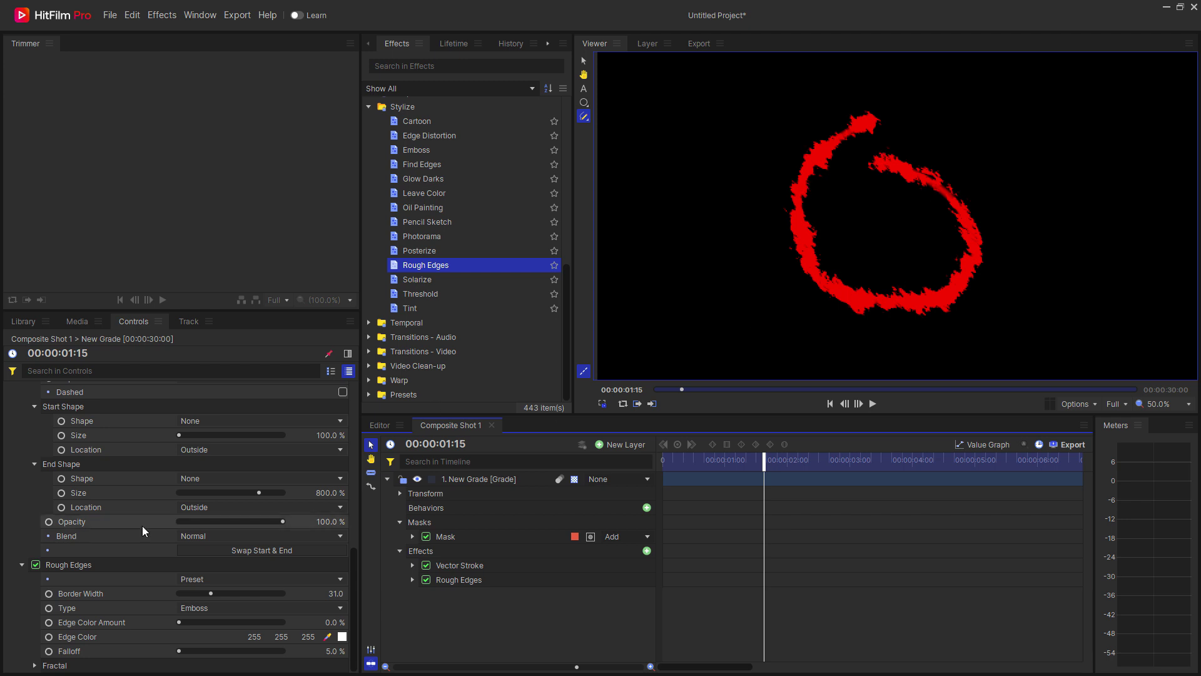
{"action": "left_click", "coordinate": [34, 666]}
{"action": "scroll", "coordinate": [62, 569], "scroll_direction": "down", "scroll_amount": 3}
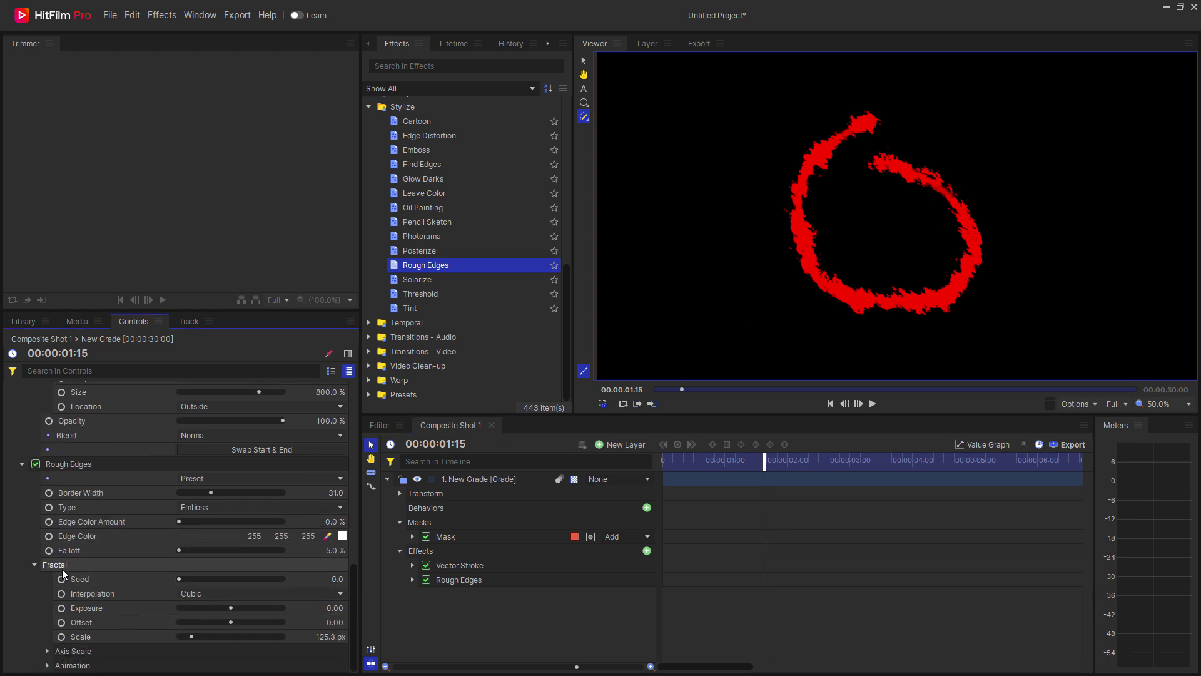
{"action": "left_click", "coordinate": [47, 651]}
{"action": "scroll", "coordinate": [188, 620], "scroll_direction": "down", "scroll_amount": 1}
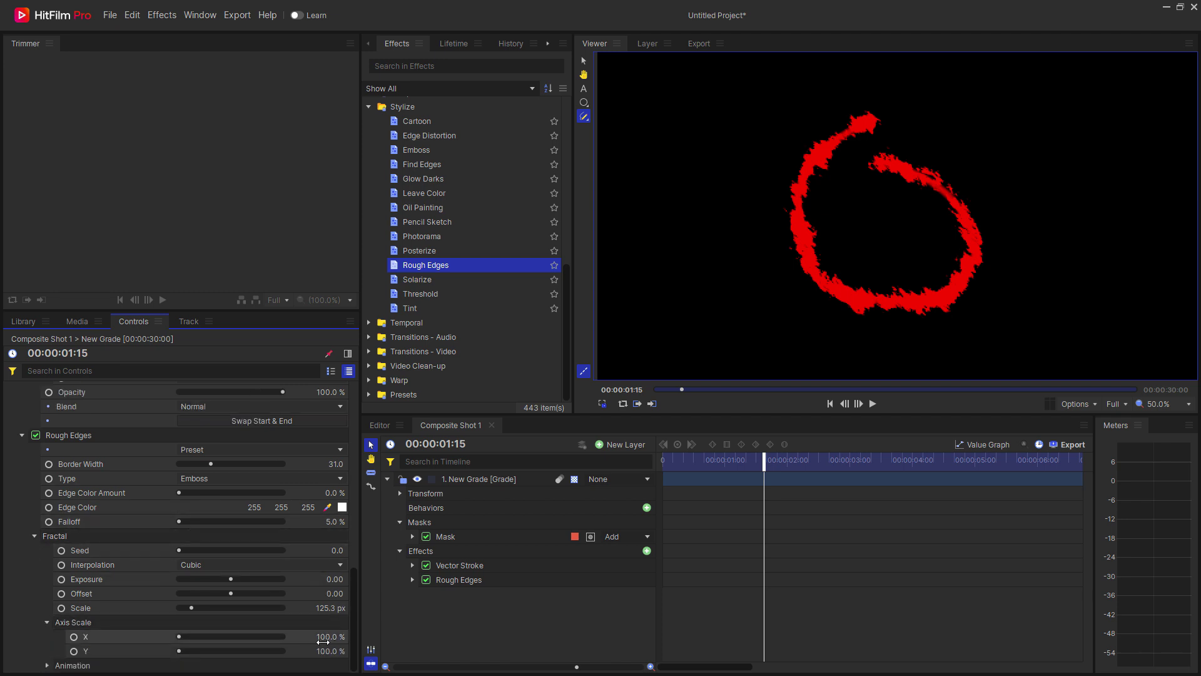
{"action": "mouse_move", "coordinate": [325, 636]}
{"action": "left_mouse_down"}
{"action": "mouse_move", "coordinate": [339, 636]}
{"action": "mouse_move", "coordinate": [326, 650]}
{"action": "mouse_move", "coordinate": [337, 651]}
{"action": "mouse_move", "coordinate": [324, 638]}
{"action": "left_mouse_up"}
{"action": "left_click", "coordinate": [324, 637]}
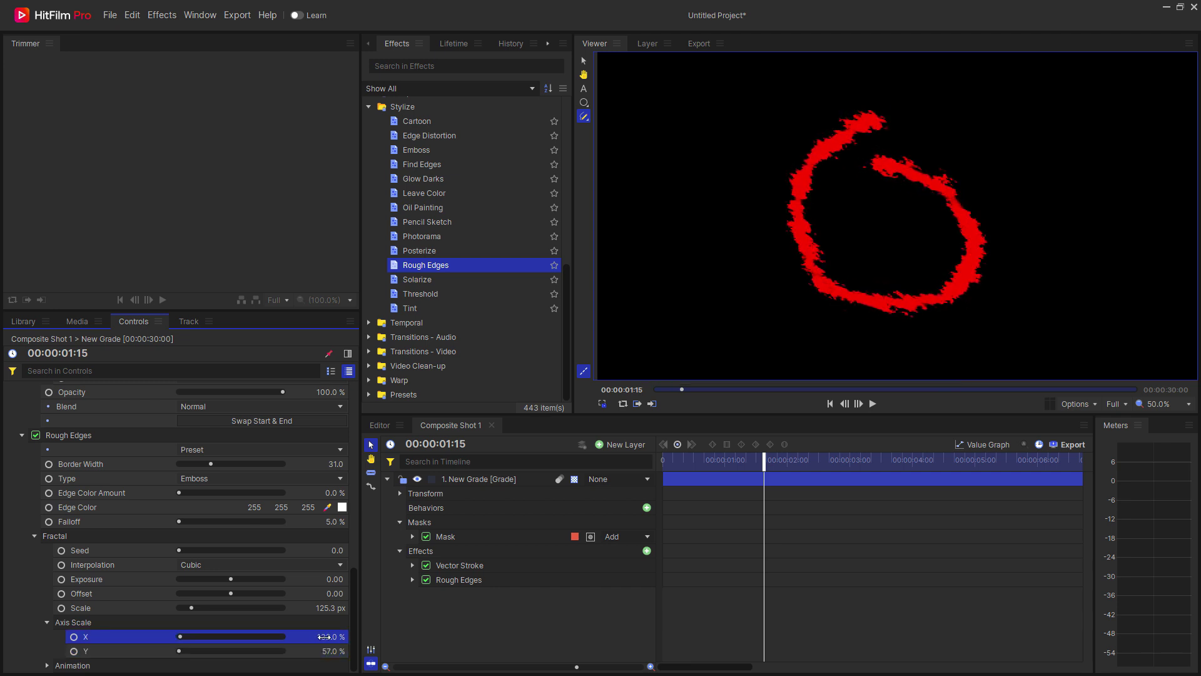
{"action": "left_click", "coordinate": [490, 606]}
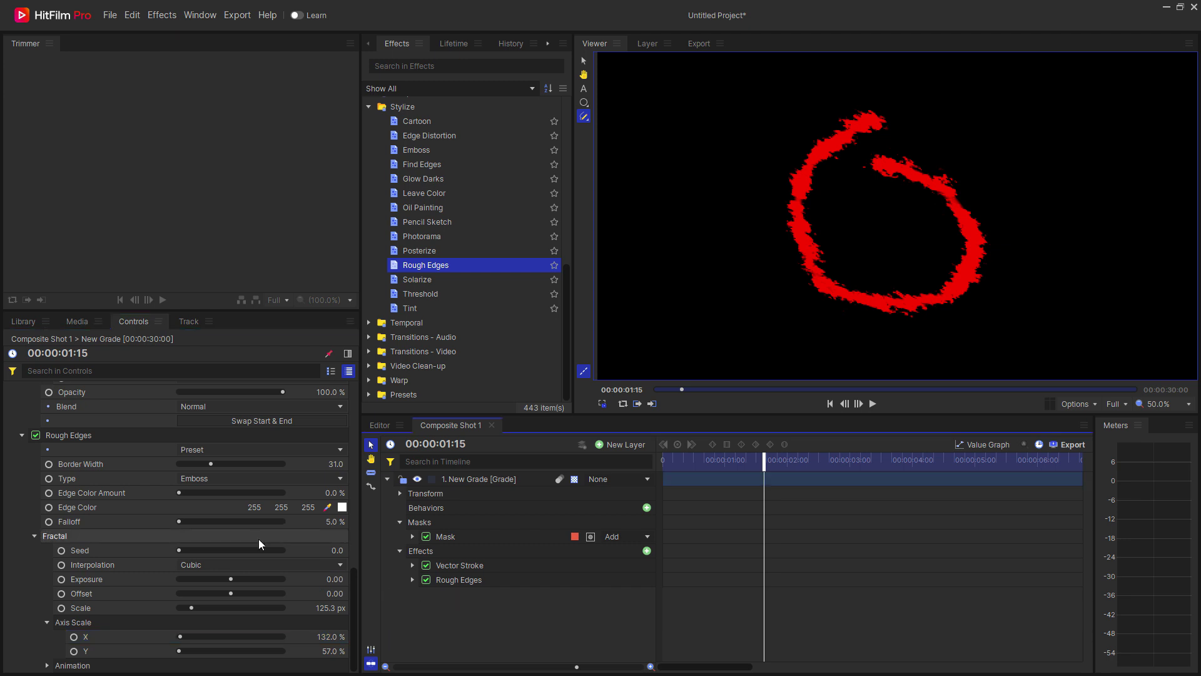
{"action": "scroll", "coordinate": [247, 533], "scroll_direction": "up", "scroll_amount": 1}
Step: Collapse the Rough Edges and Vector Stroke settings, then select both effects for a preset
{"action": "left_click", "coordinate": [20, 475]}
{"action": "scroll", "coordinate": [21, 478], "scroll_direction": "up", "scroll_amount": 3}
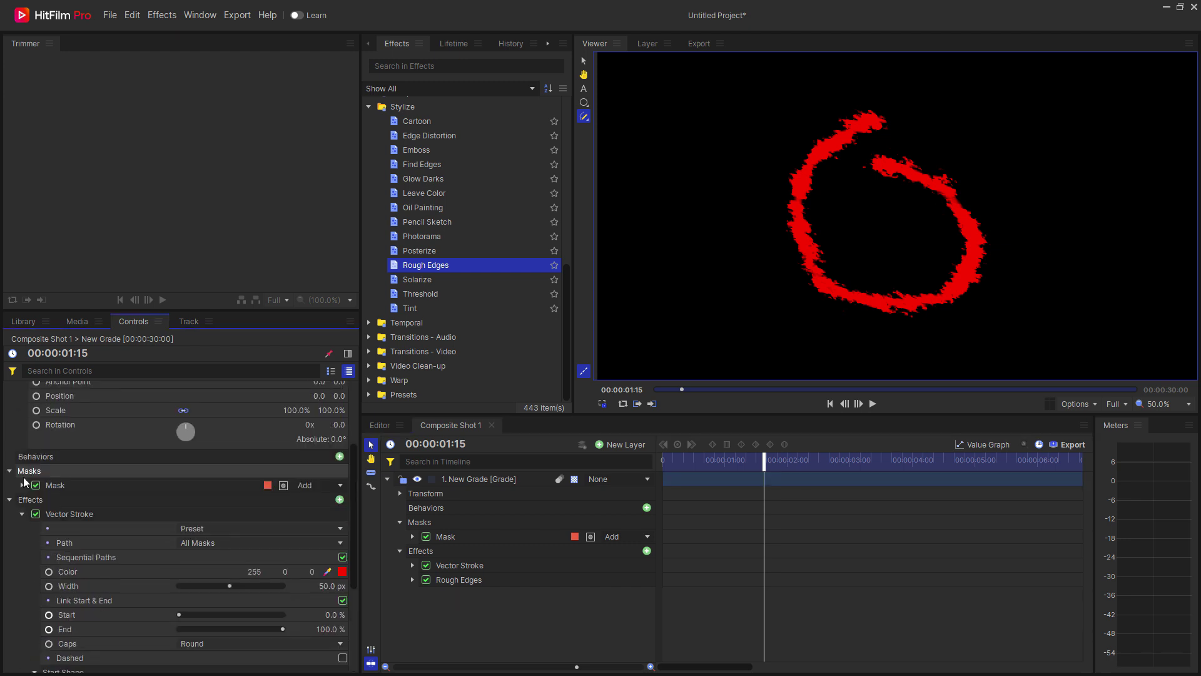
{"action": "left_click", "coordinate": [20, 510]}
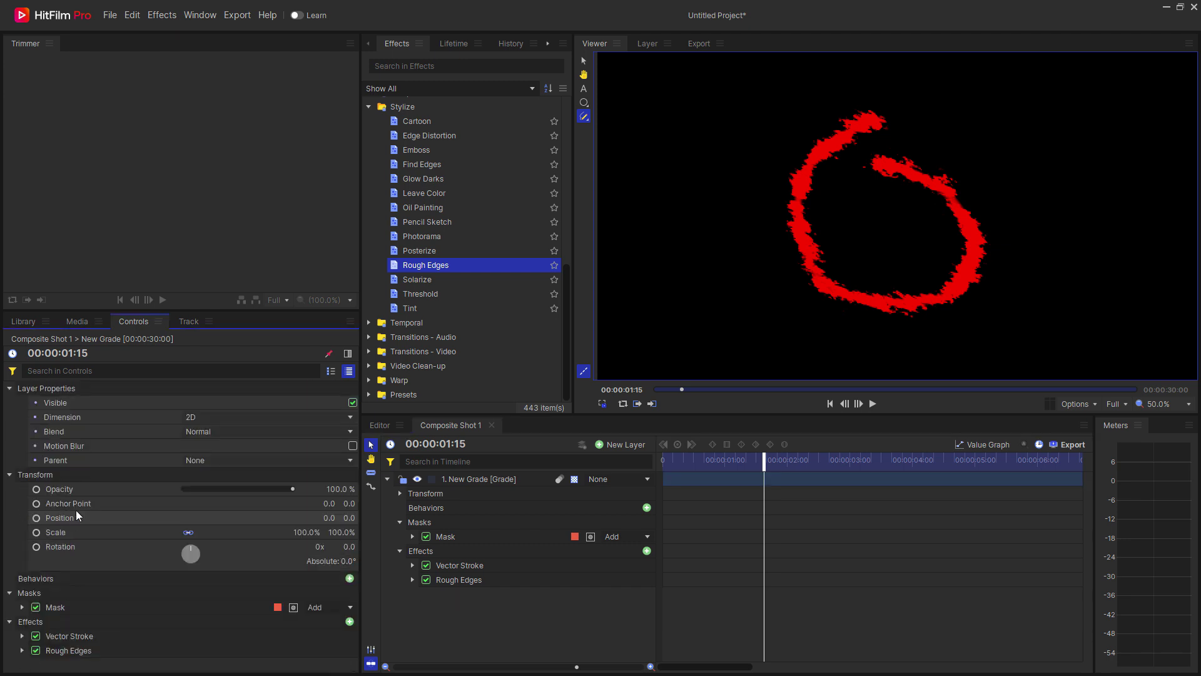
{"action": "left_click", "coordinate": [77, 633]}
{"action": "left_click", "coordinate": [82, 651], "text": "shift"}
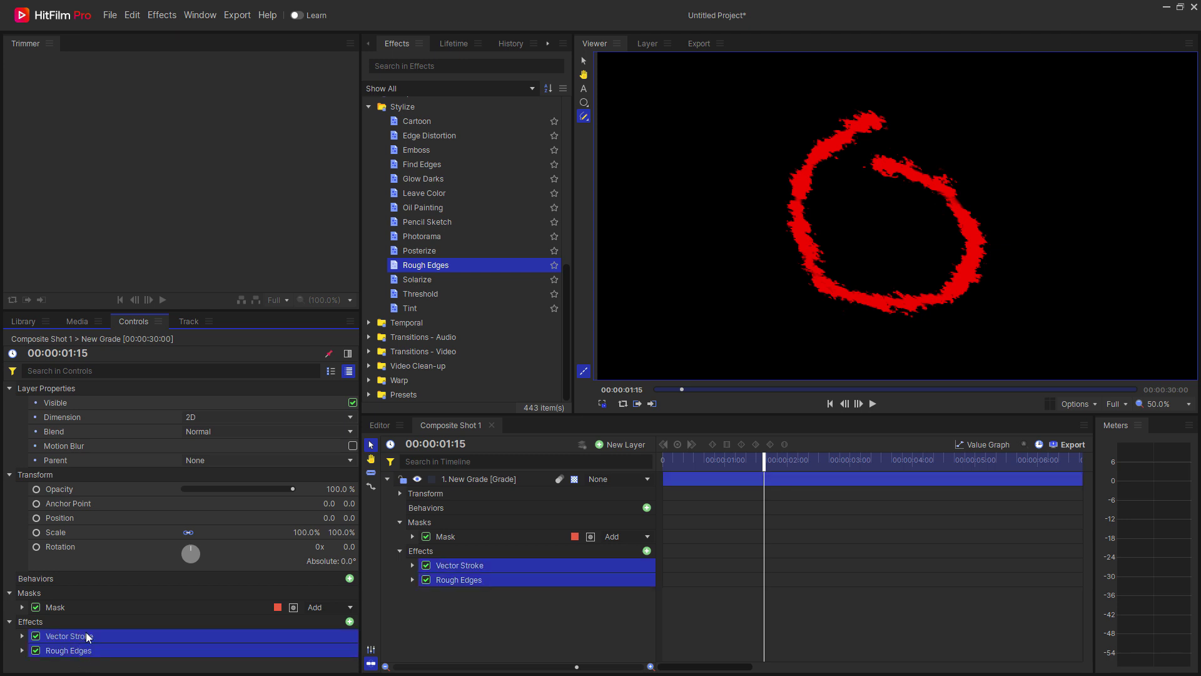
{"action": "right_click", "coordinate": [87, 636]}
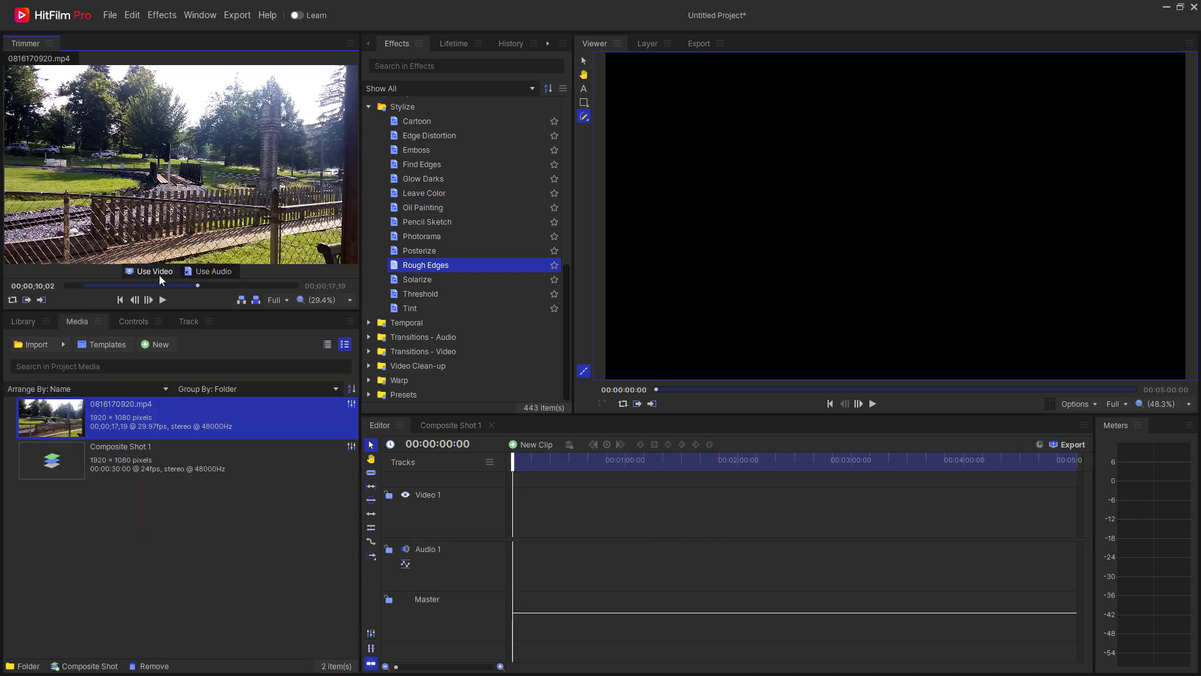
Step: Lay 0816170920.mp4 on Video 1, keeping sequence settings, and place Composite Shot 1 on a new Video 2
{"action": "left_click_drag", "start_coordinate": [149, 271], "coordinate": [512, 520]}
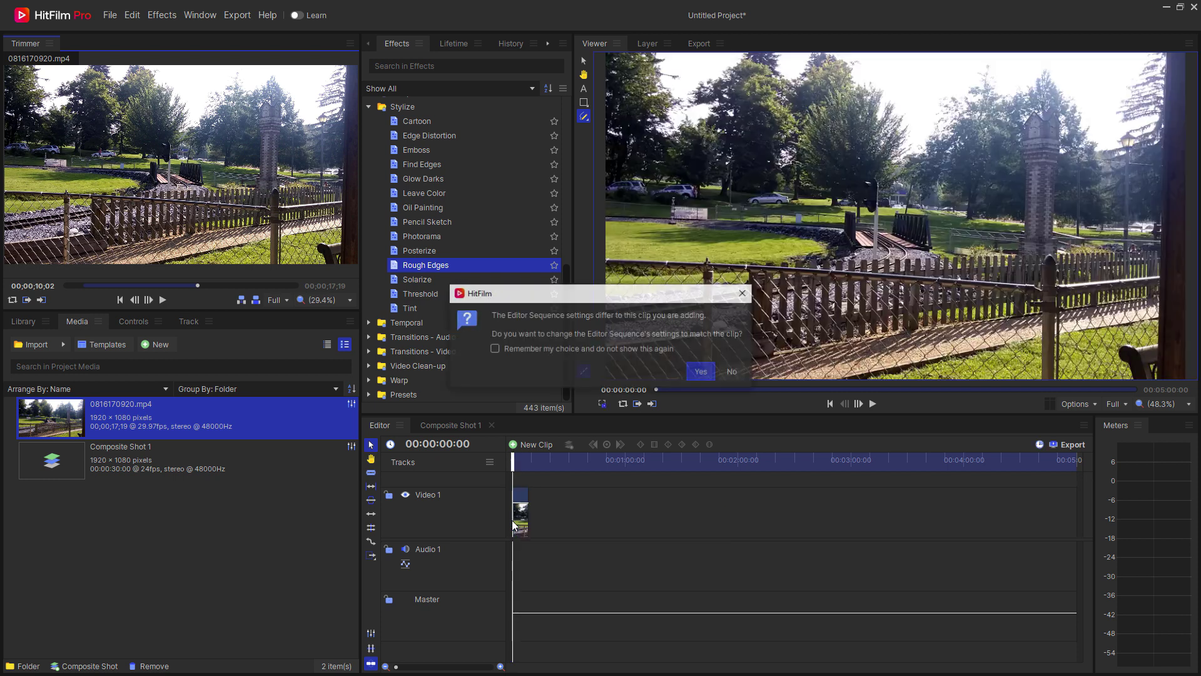
{"action": "left_click", "coordinate": [737, 373]}
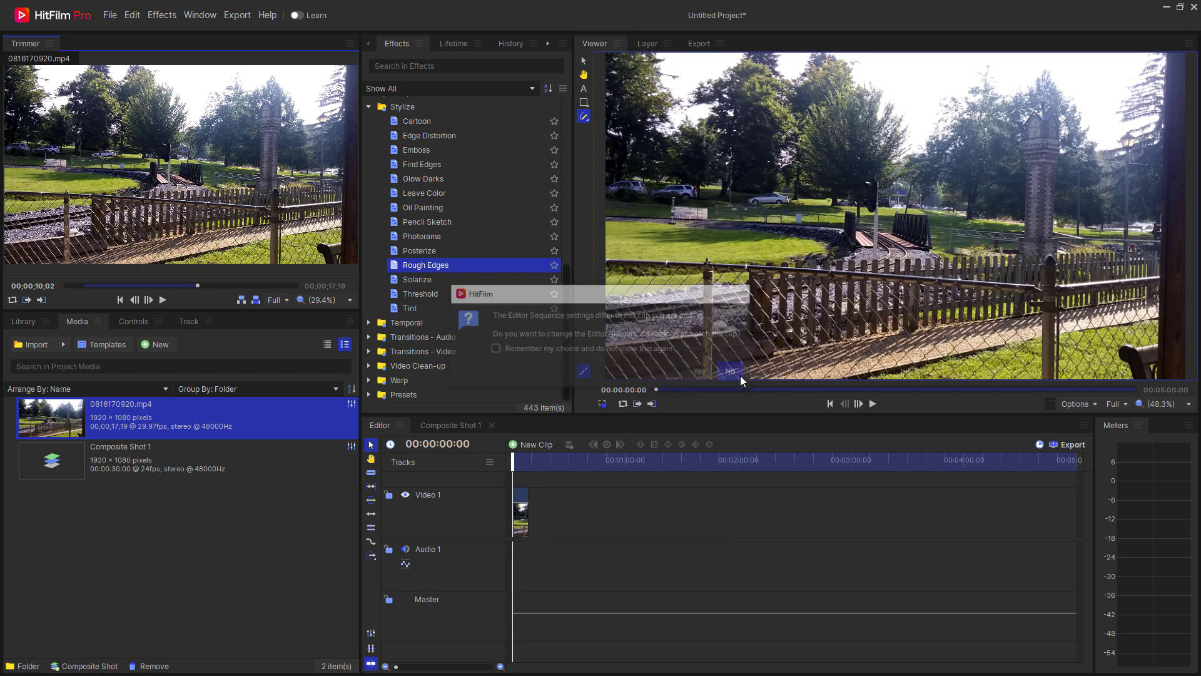
{"action": "right_click", "coordinate": [458, 501]}
{"action": "left_click", "coordinate": [490, 508]}
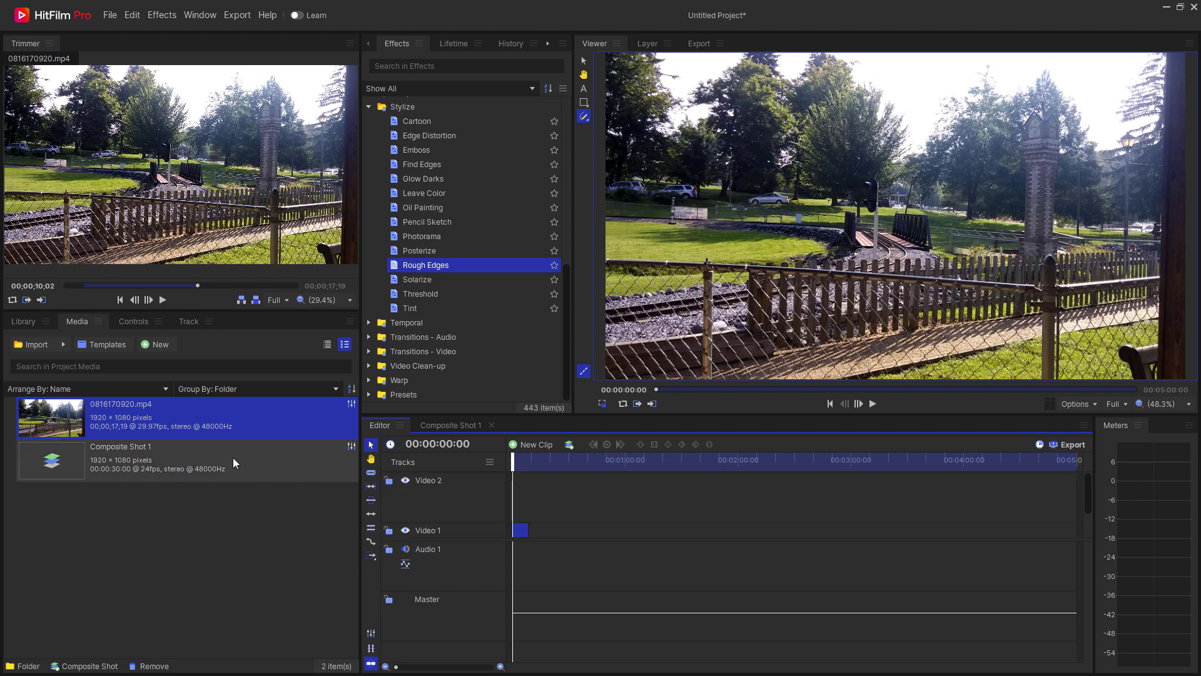
{"action": "left_click_drag", "start_coordinate": [101, 462], "coordinate": [500, 521]}
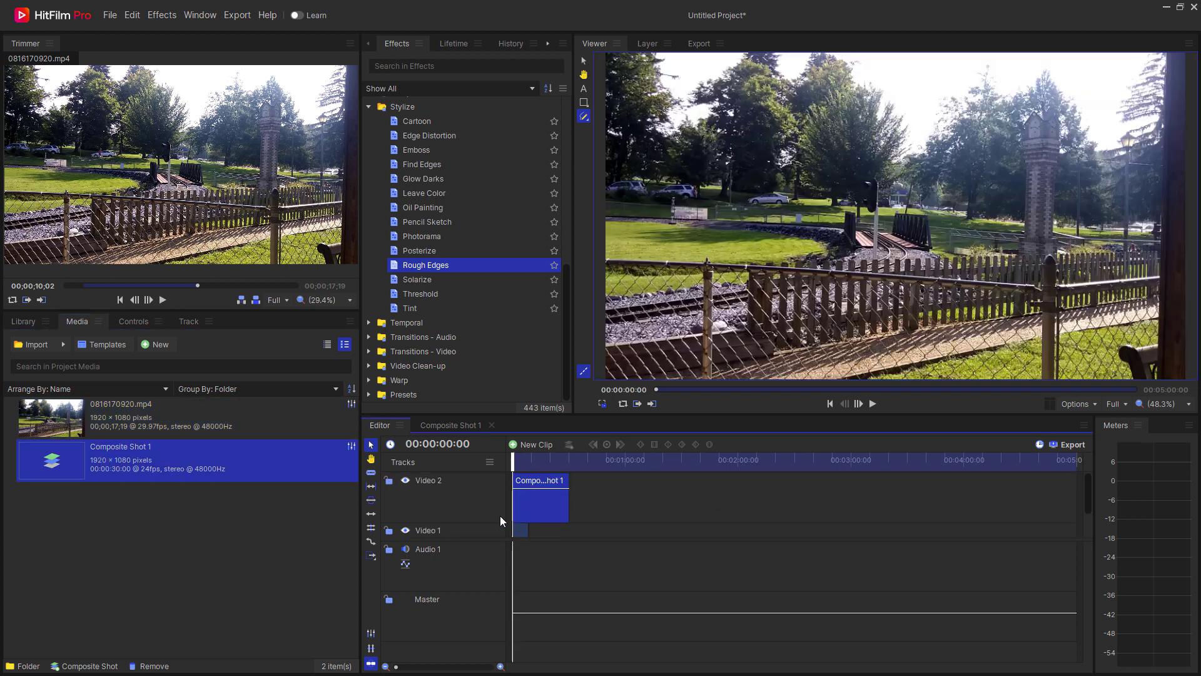
{"action": "left_click_drag", "start_coordinate": [401, 665], "coordinate": [454, 665]}
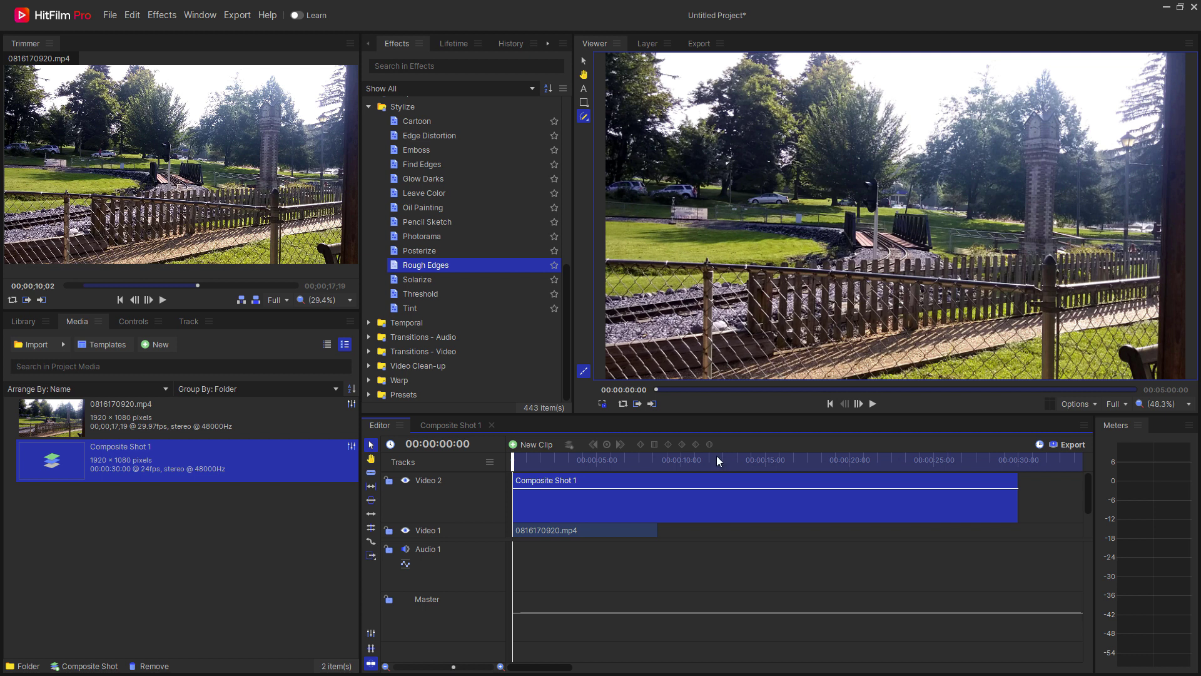
Step: Pause with the callout visible, then move the red loop left, shrinking it to quarter size over the sign
{"action": "left_click", "coordinate": [873, 404]}
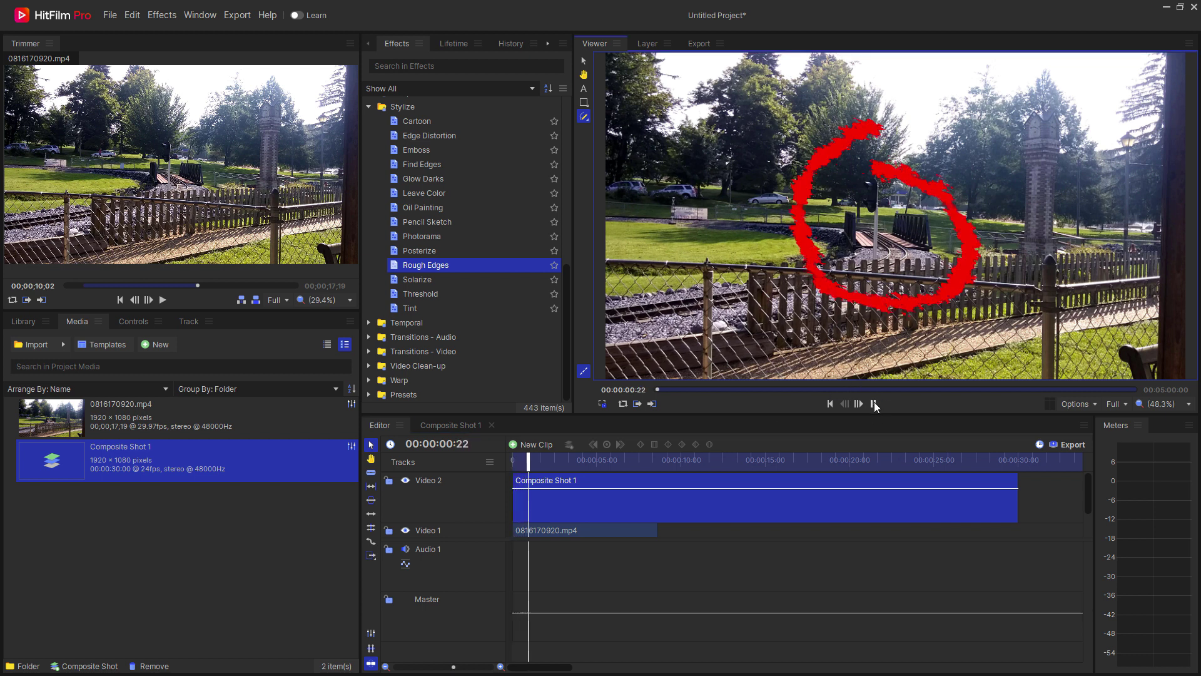
{"action": "left_click", "coordinate": [874, 403]}
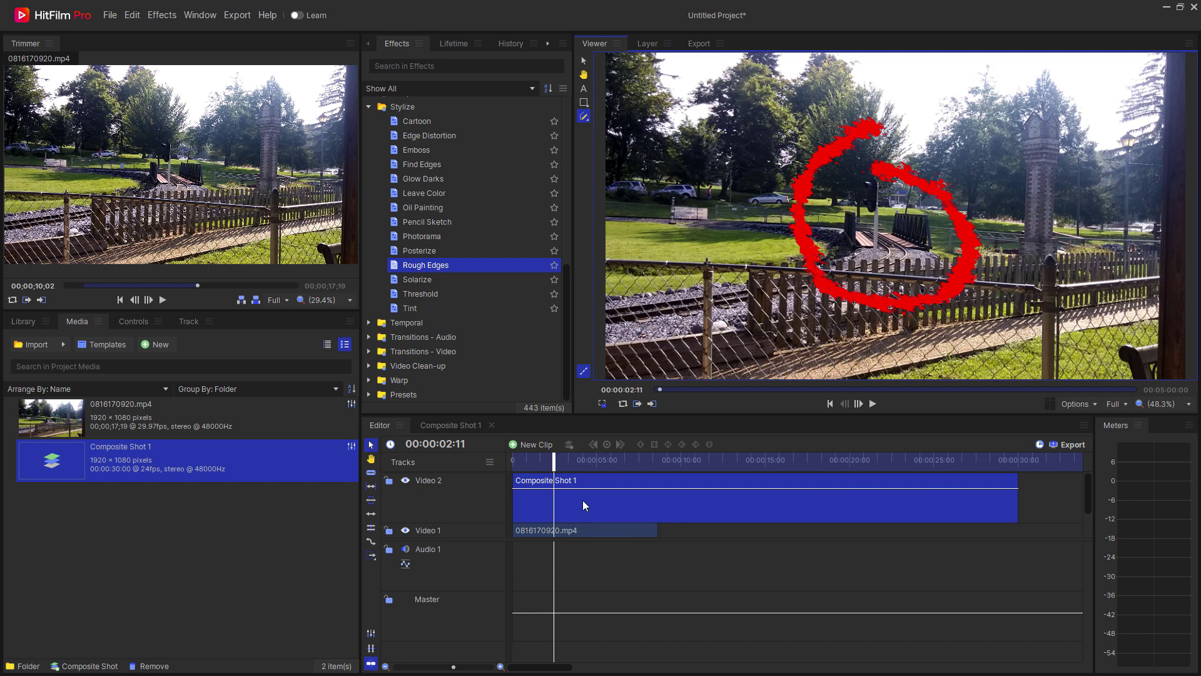
{"action": "left_click", "coordinate": [584, 61]}
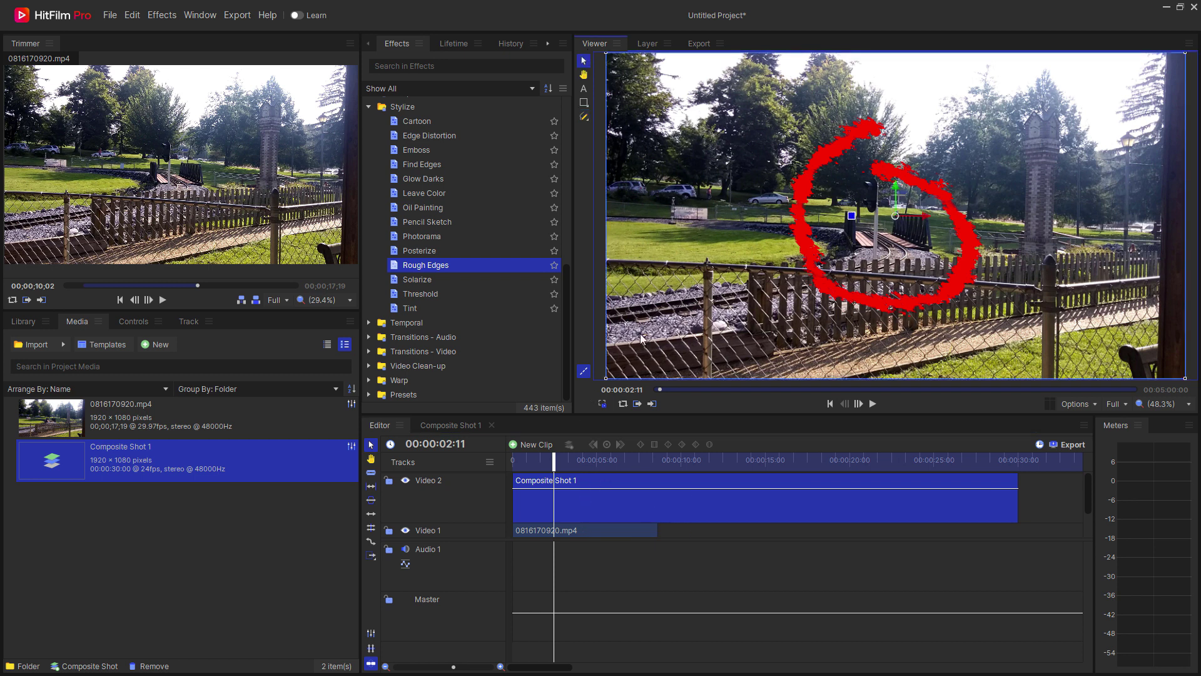
{"action": "left_click_drag", "start_coordinate": [862, 214], "coordinate": [691, 215]}
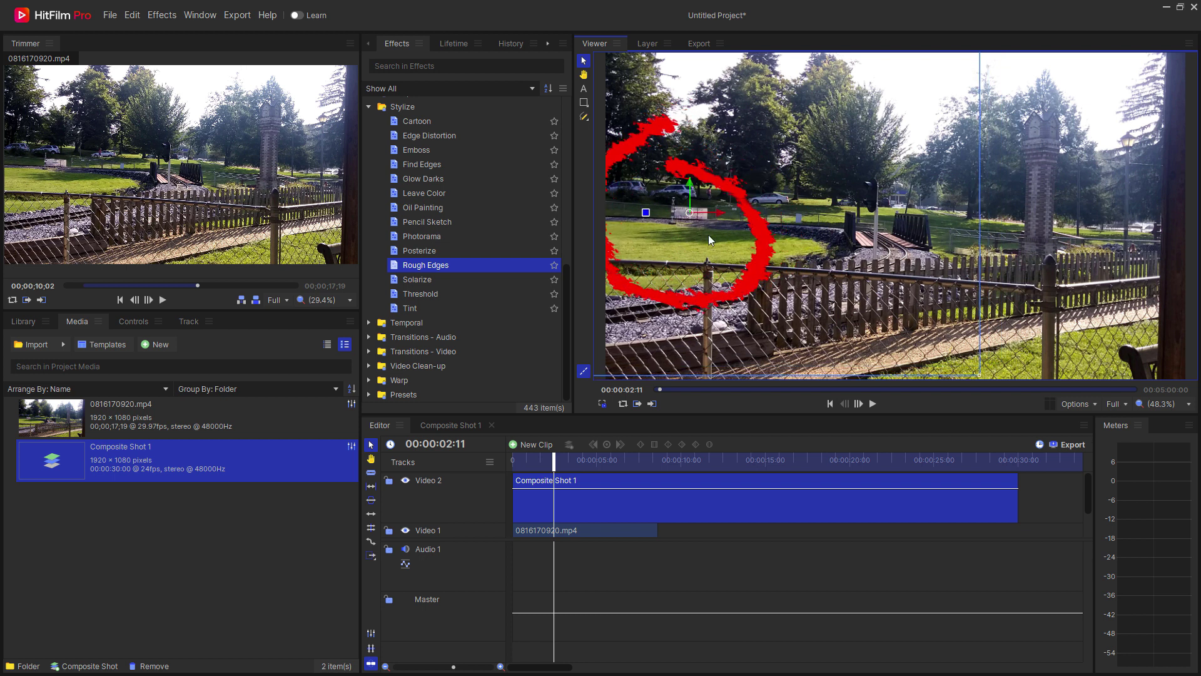
{"action": "left_click_drag", "start_coordinate": [979, 377], "coordinate": [762, 254]}
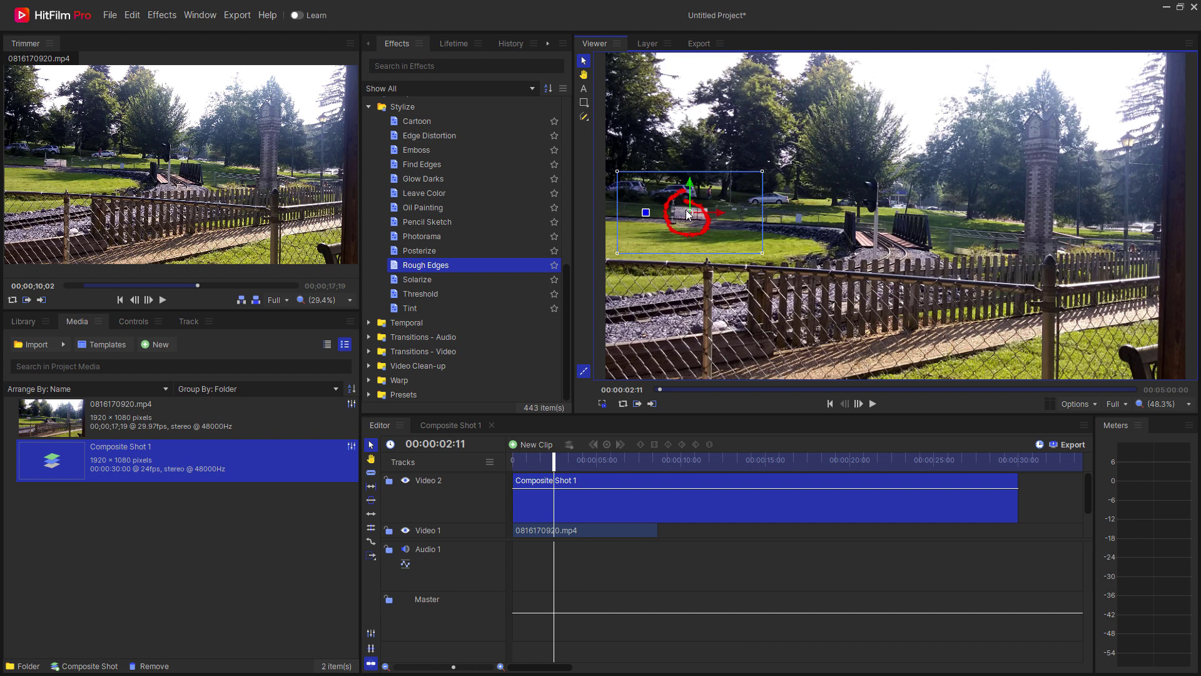
{"action": "mouse_move", "coordinate": [688, 214]}
{"action": "left_mouse_down"}
{"action": "mouse_move", "coordinate": [652, 206]}
{"action": "mouse_move", "coordinate": [655, 231]}
{"action": "mouse_move", "coordinate": [700, 215]}
{"action": "left_mouse_up"}
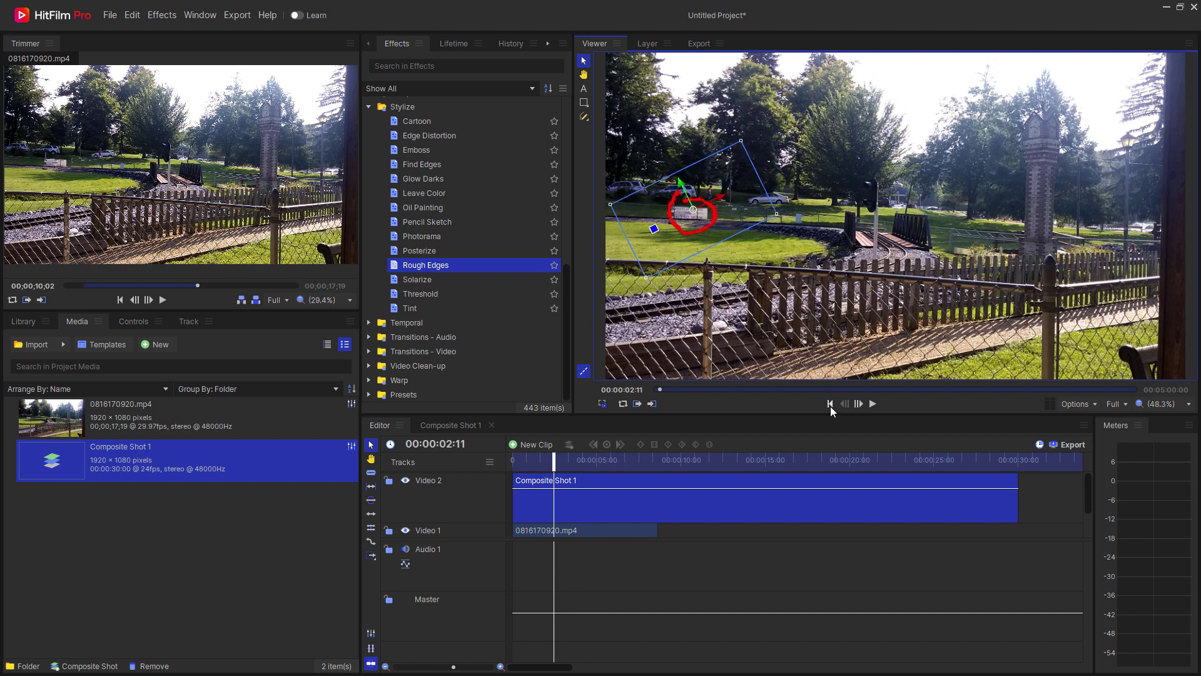
{"action": "left_click", "coordinate": [830, 405]}
{"action": "left_click", "coordinate": [738, 566]}
{"action": "left_click", "coordinate": [873, 403]}
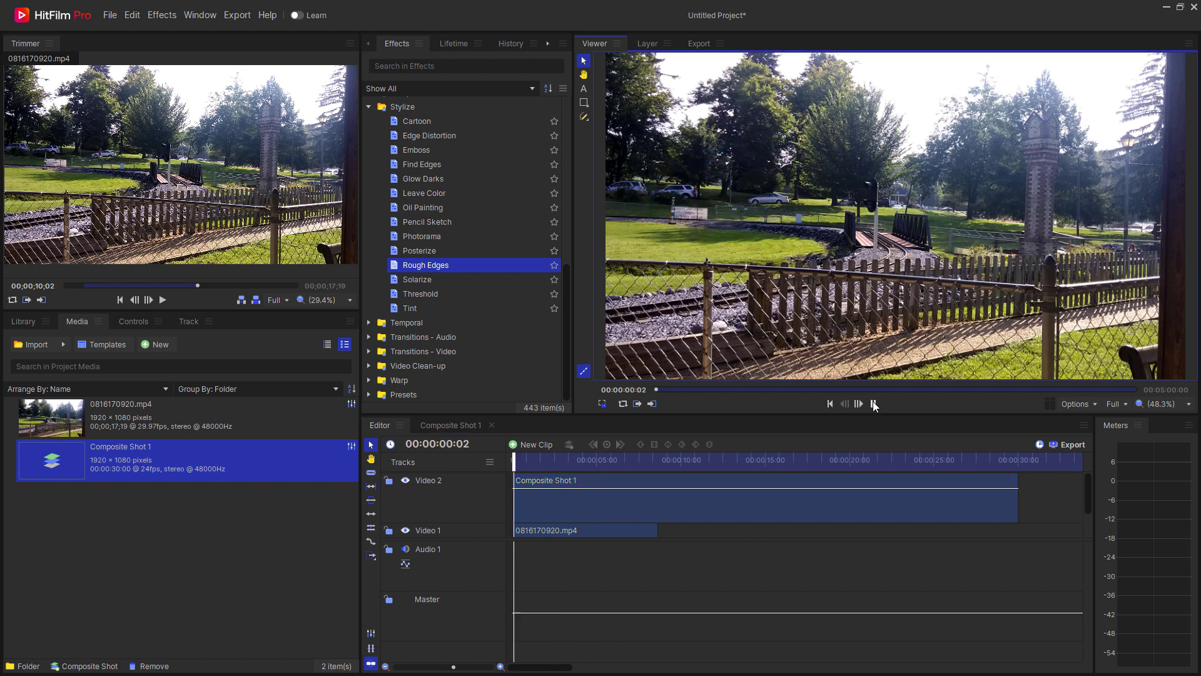